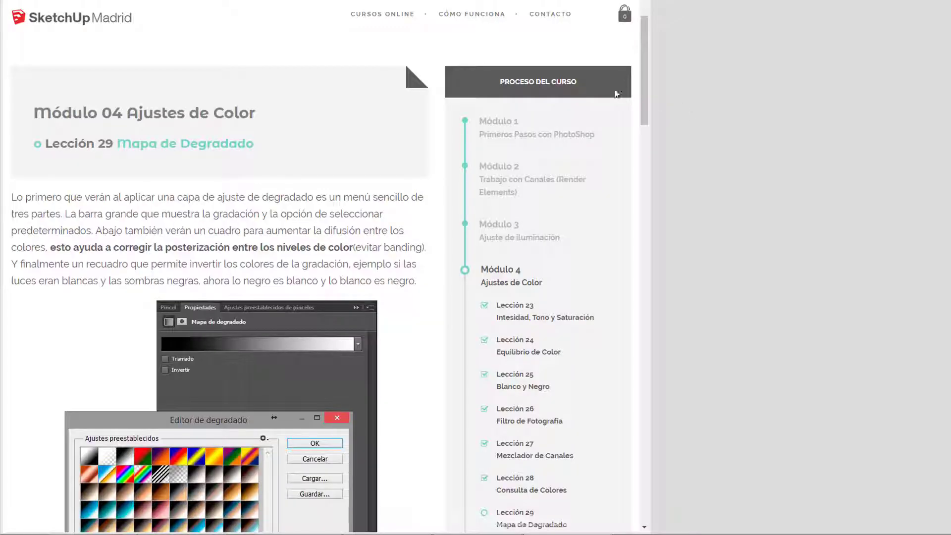
Scroll the Lección 29 Mapa de Degradado page down to the Actividad section and render gallery
scroll(644, 87, down, 1)
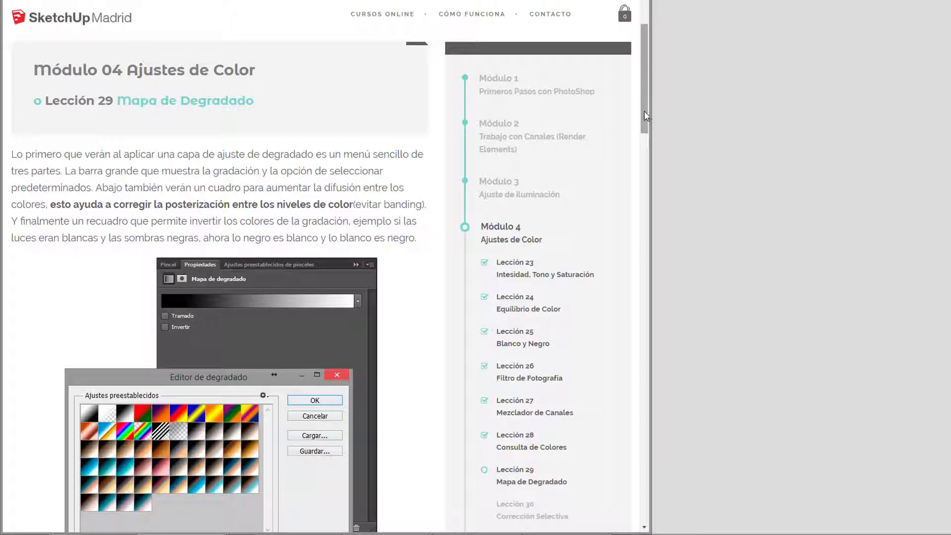
drag(646, 110, 648, 116)
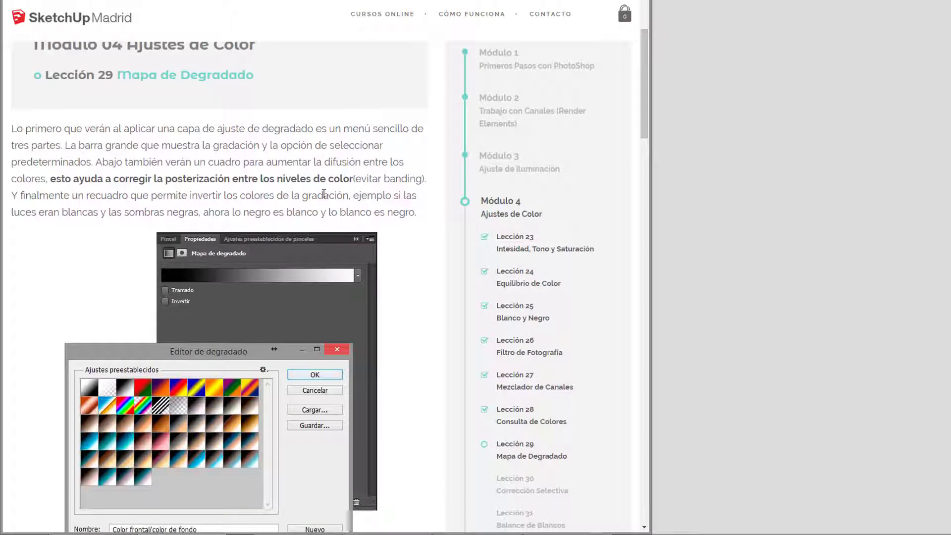
scroll(131, 78, up, 1)
scroll(204, 175, down, 2)
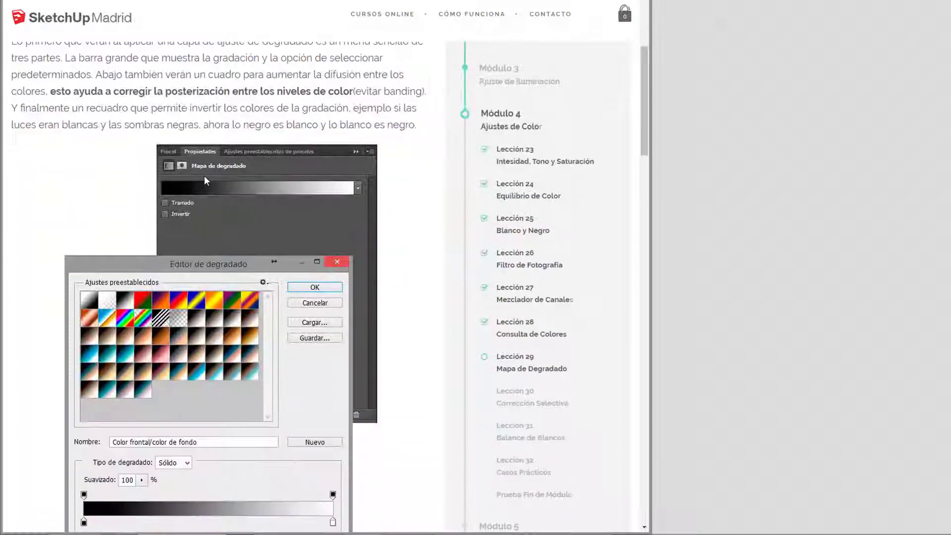
scroll(204, 176, down, 3)
mouse_move(646, 124)
mouse_down()
mouse_move(645, 93)
mouse_move(660, 183)
mouse_move(481, 236)
mouse_up()
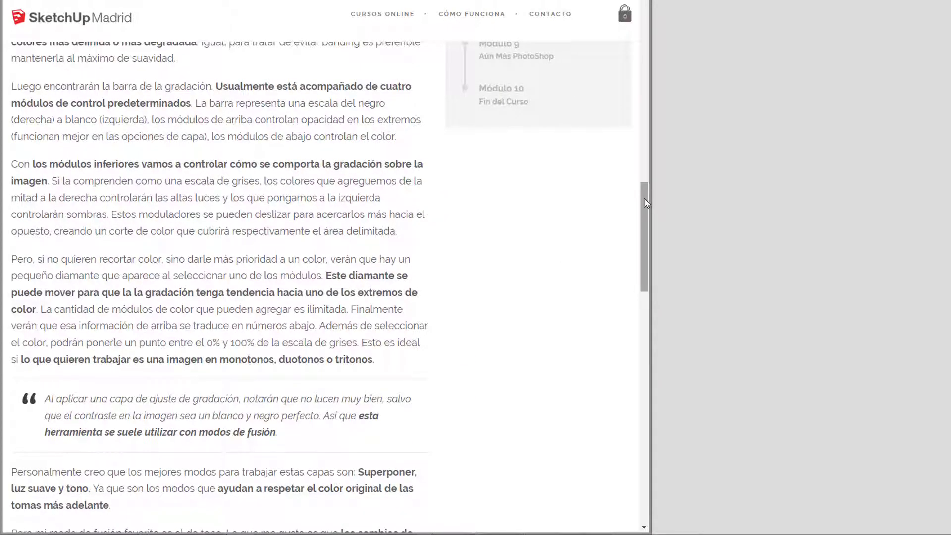
drag(645, 202, 647, 244)
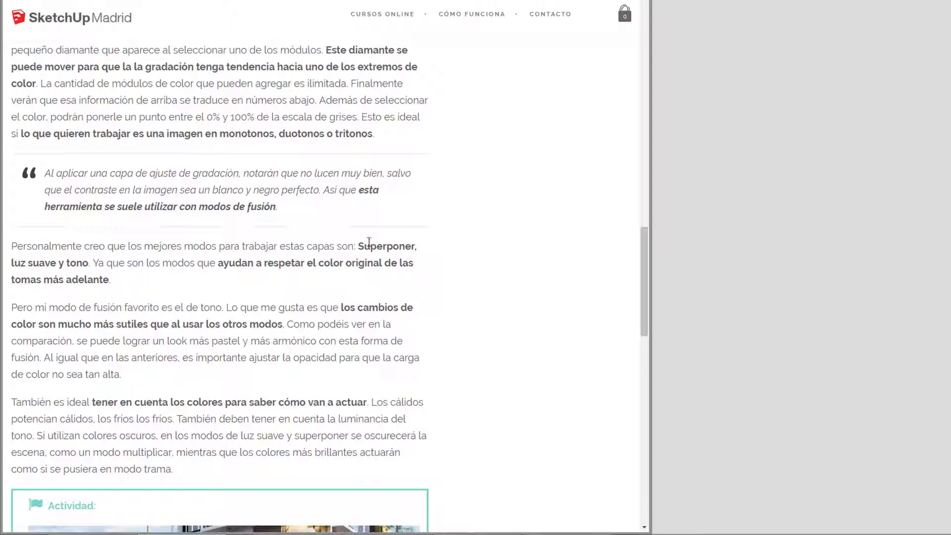
drag(642, 267, 645, 378)
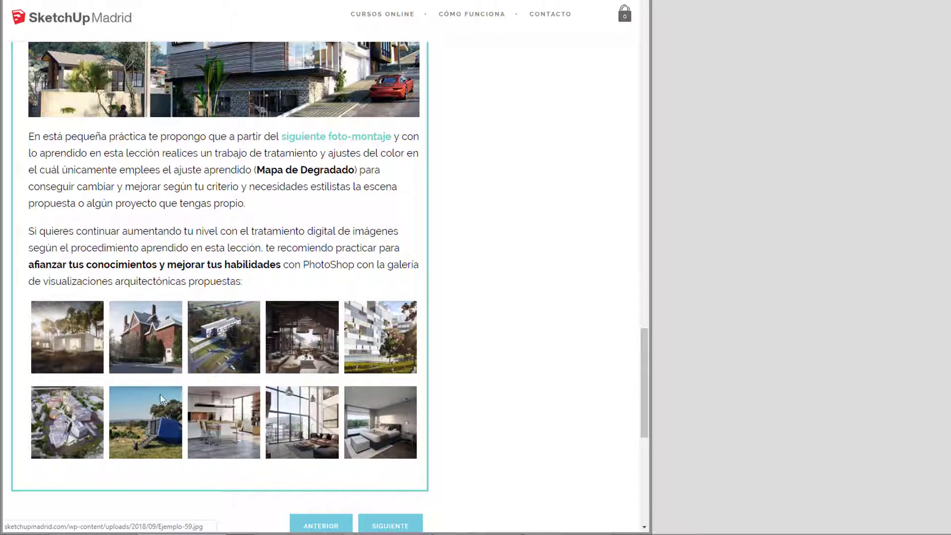
Enlarge the blue cabin render in the gallery lightbox, then advance to the kitchen render
click(161, 414)
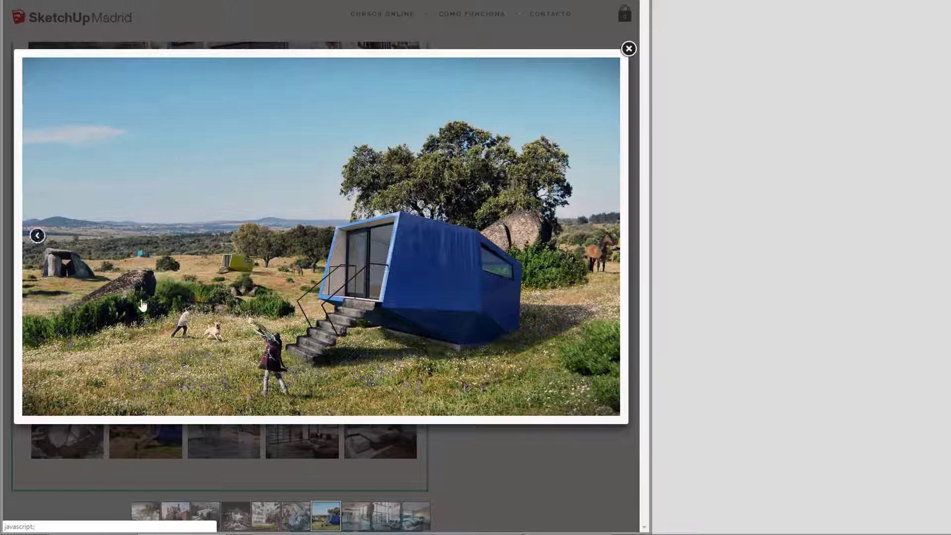
mouse_move(105, 195)
mouse_move(520, 223)
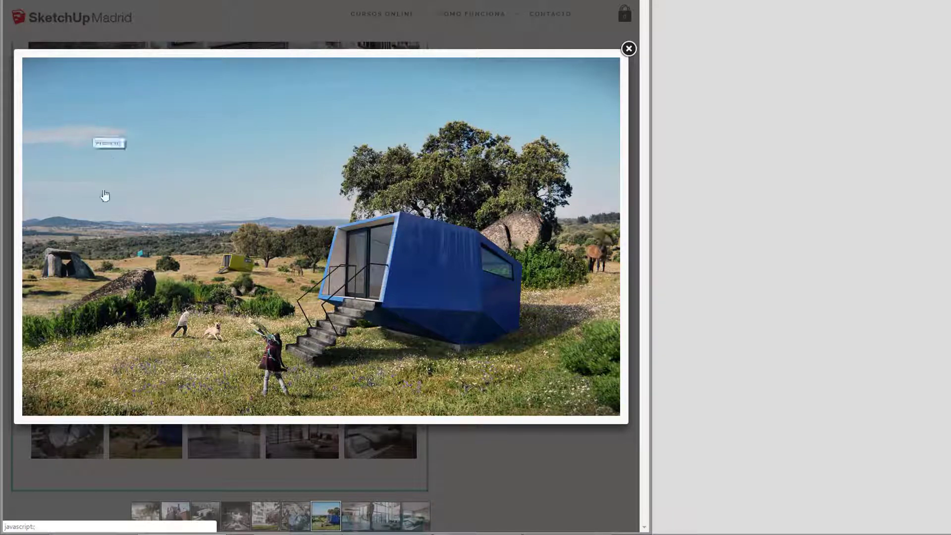
click(604, 236)
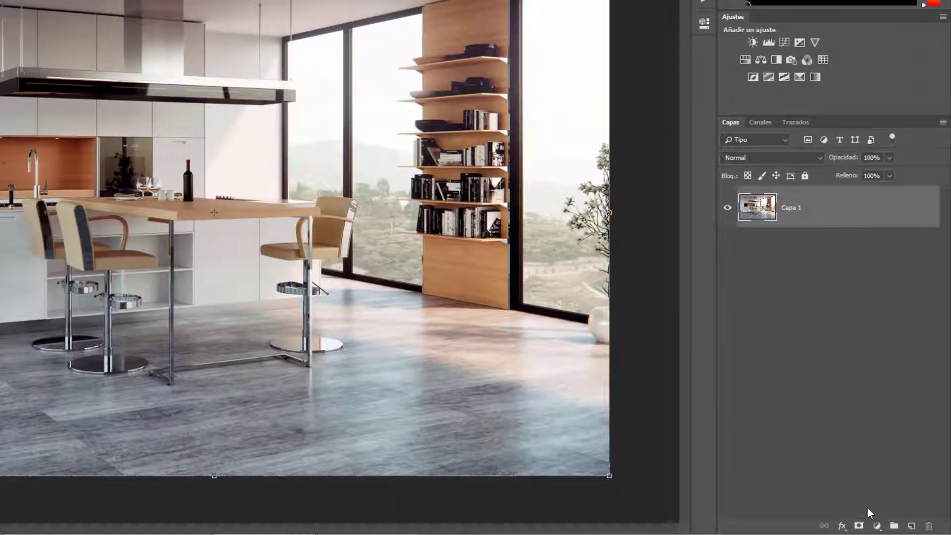
Add a Mapa de degradado (Gradient Map) adjustment layer above the kitchen render
click(877, 526)
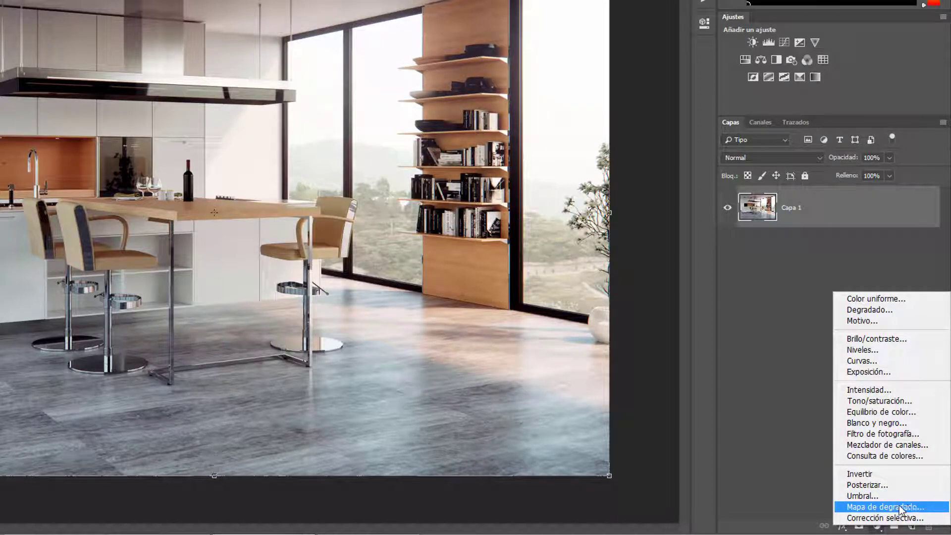
key(Escape)
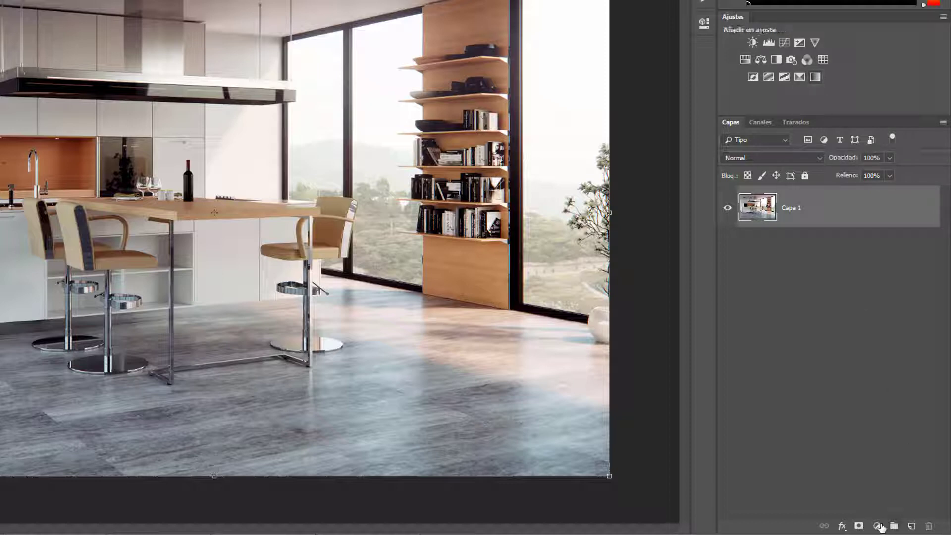
click(878, 526)
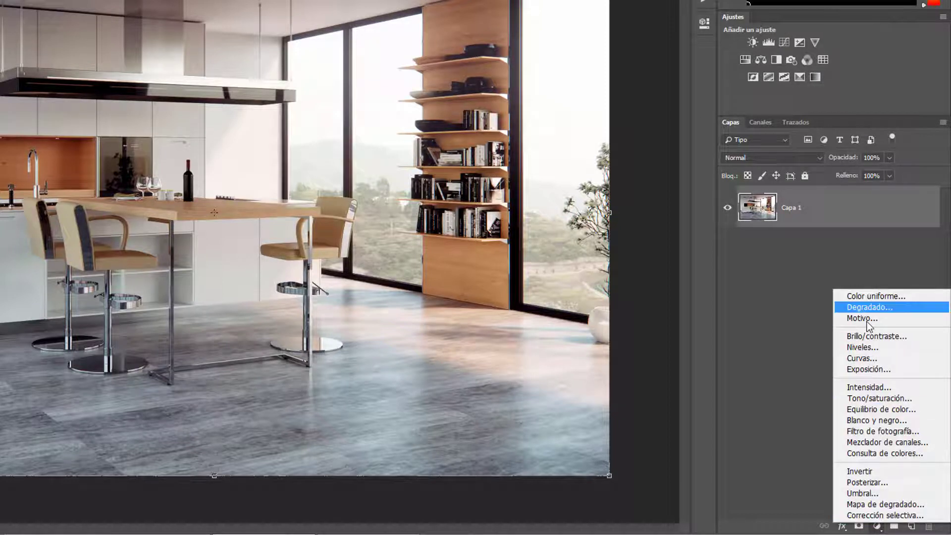
click(874, 504)
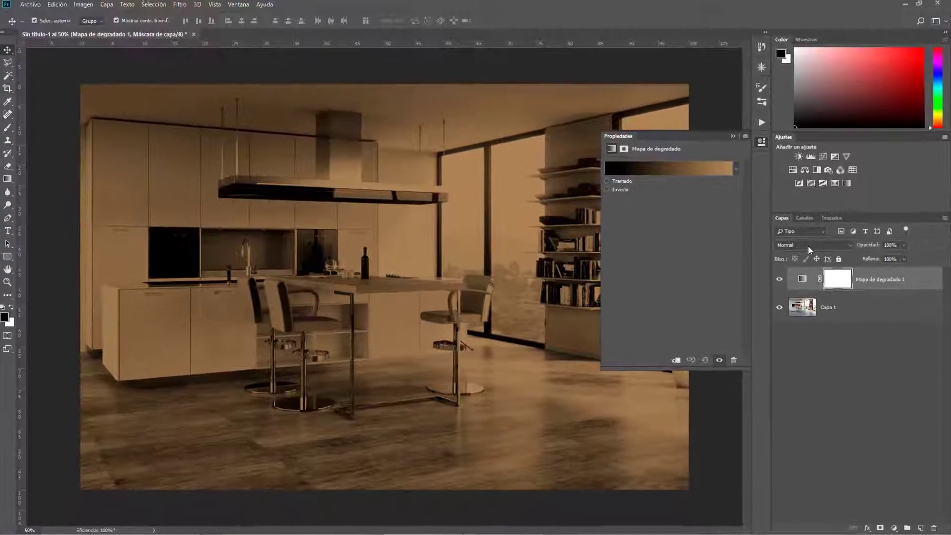
Leave the blend mode at Normal and open the gradient map's gradient in the Gradient Editor
click(808, 247)
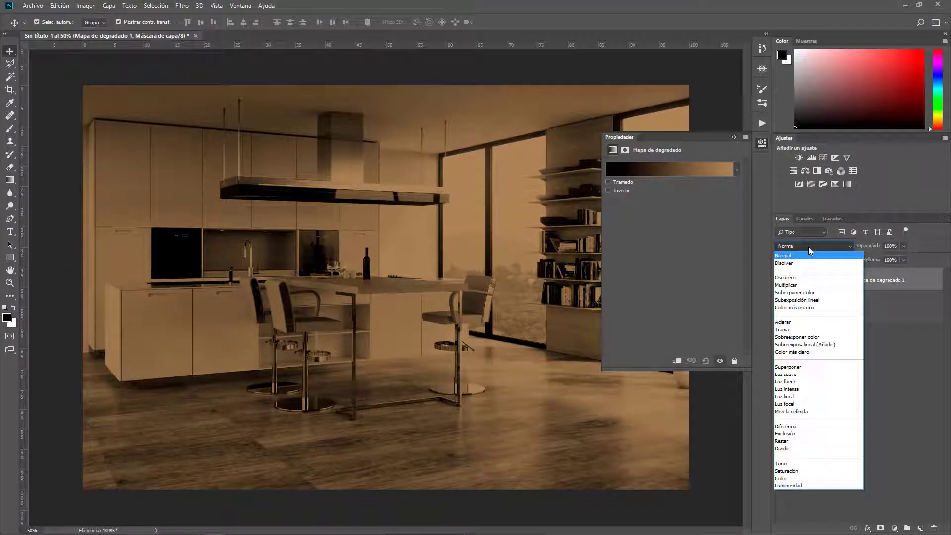
click(808, 246)
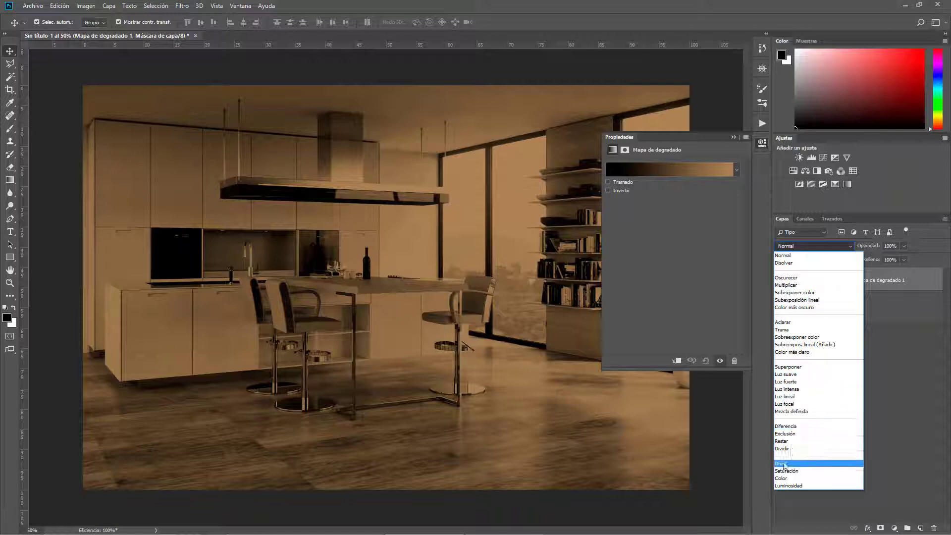
click(306, 179)
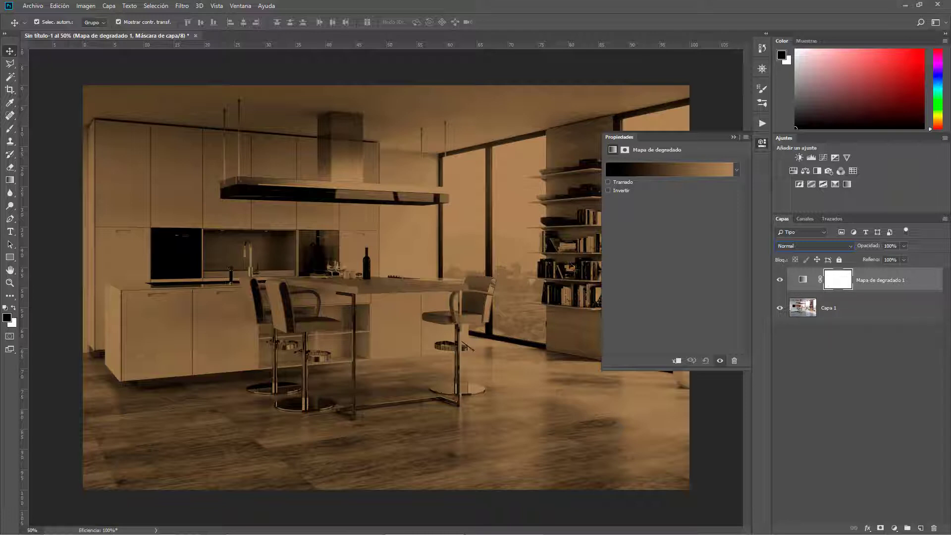
click(658, 167)
Set the gradient's left stop to red and its right stop to orange
drag(424, 124, 239, 75)
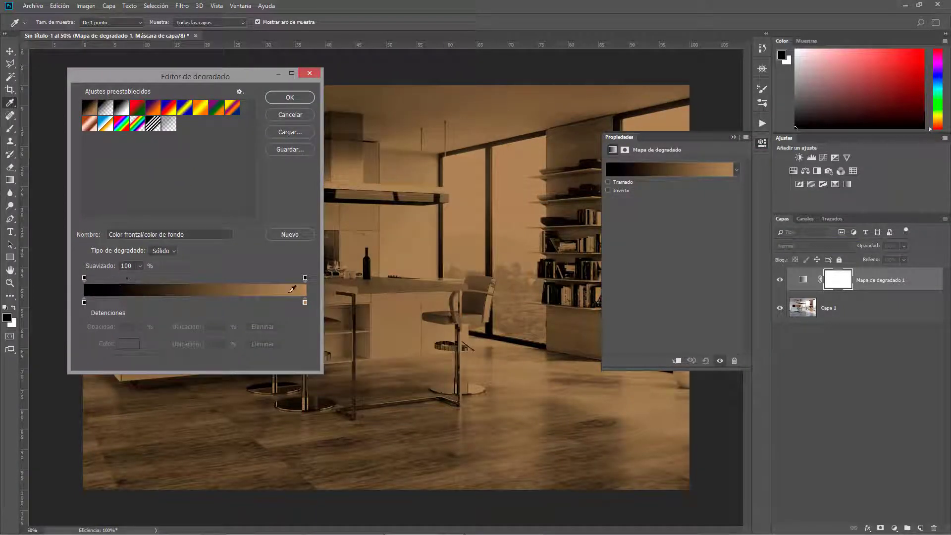
click(83, 302)
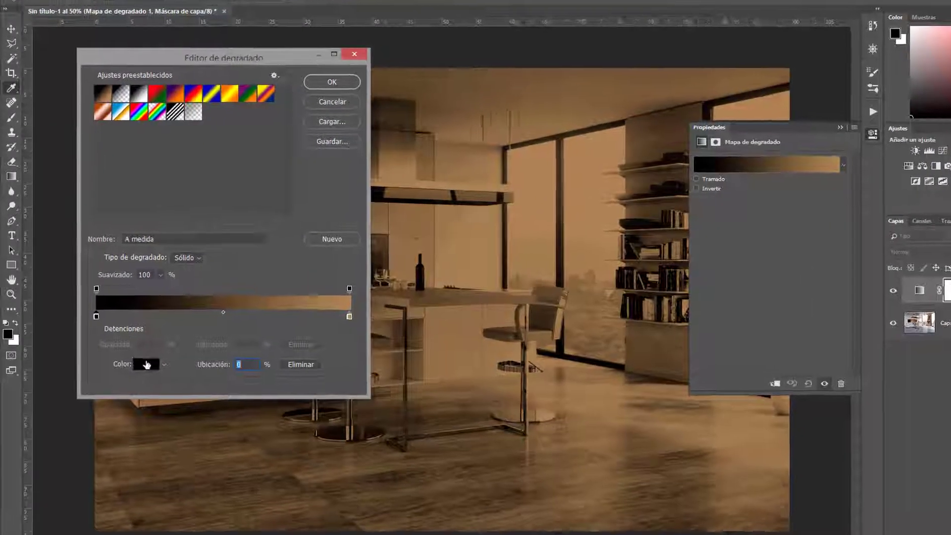
click(164, 365)
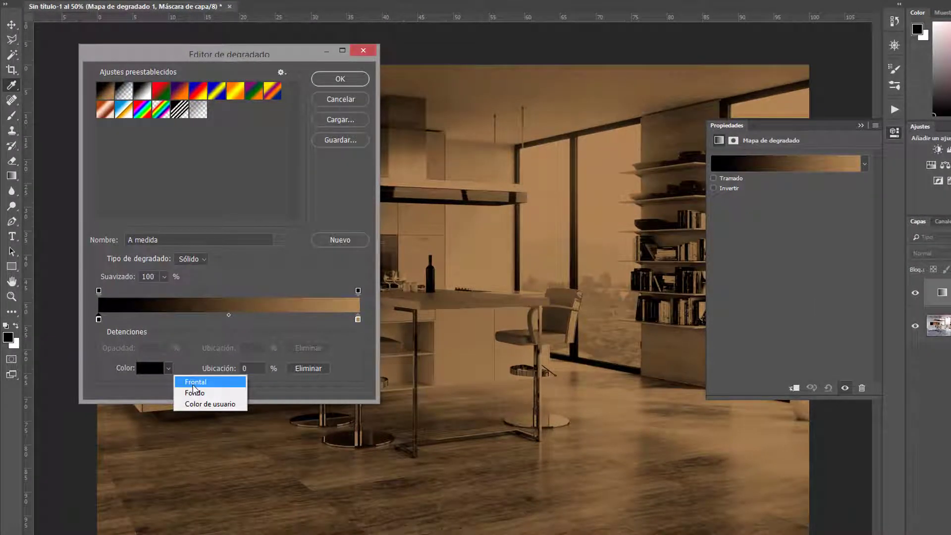
click(153, 366)
click(841, 203)
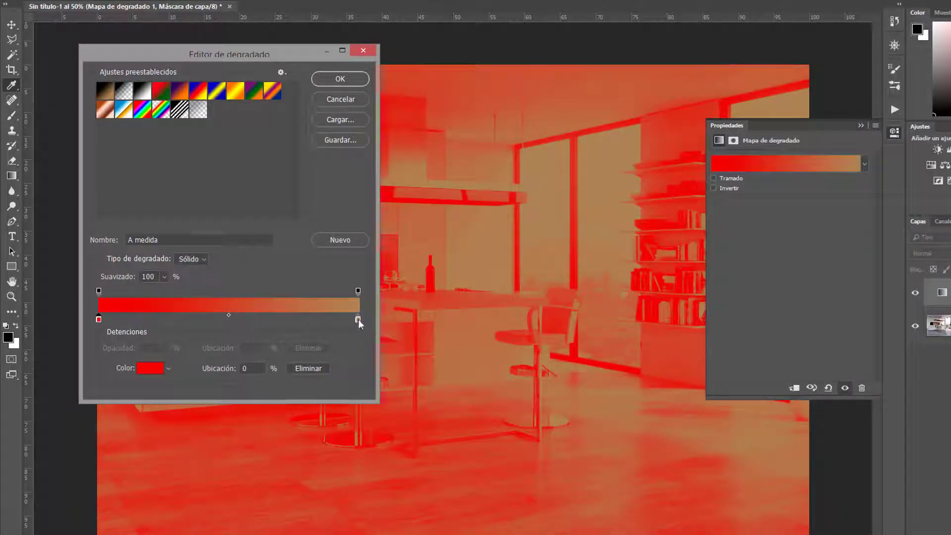
click(358, 319)
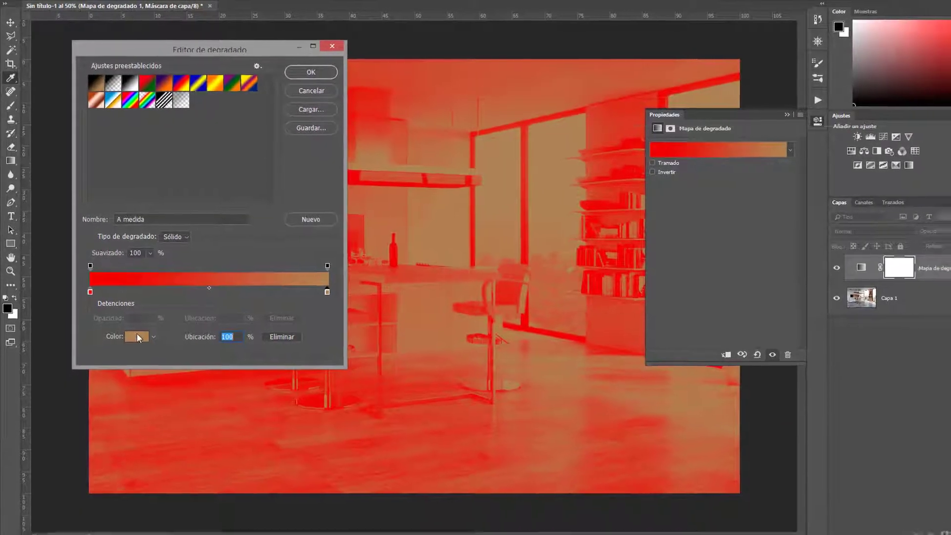
click(136, 338)
click(732, 163)
click(808, 150)
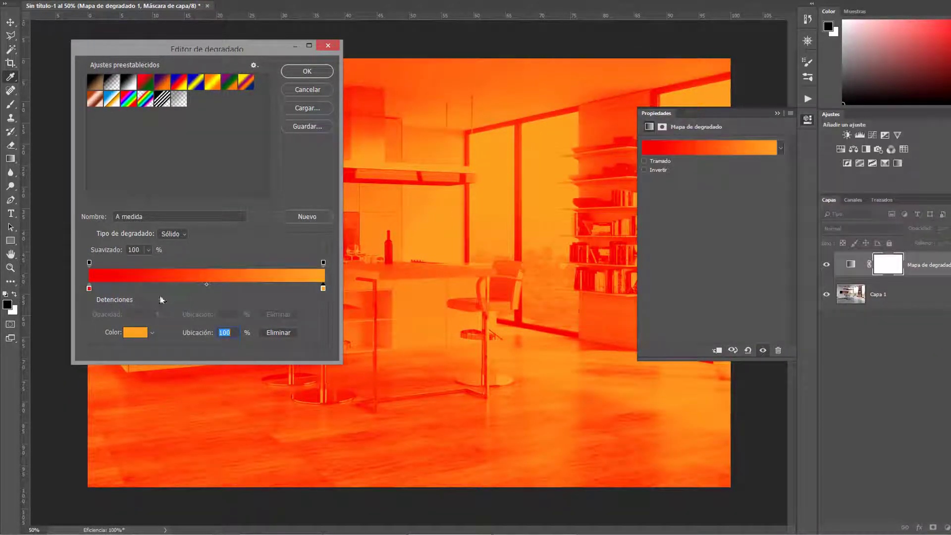
Add an orange stop at 33% and a #408fa9 stop at 75%, then apply the gradient
click(167, 287)
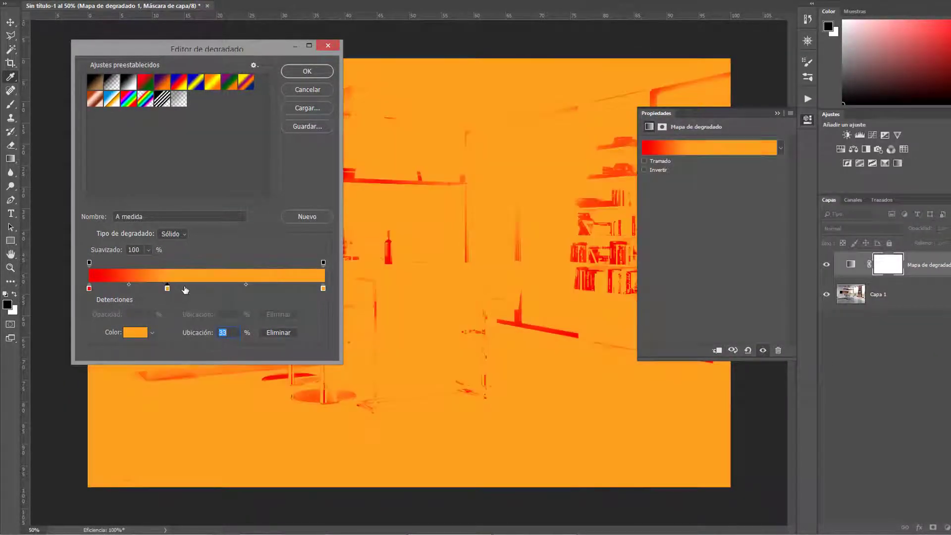
click(264, 289)
double_click(265, 289)
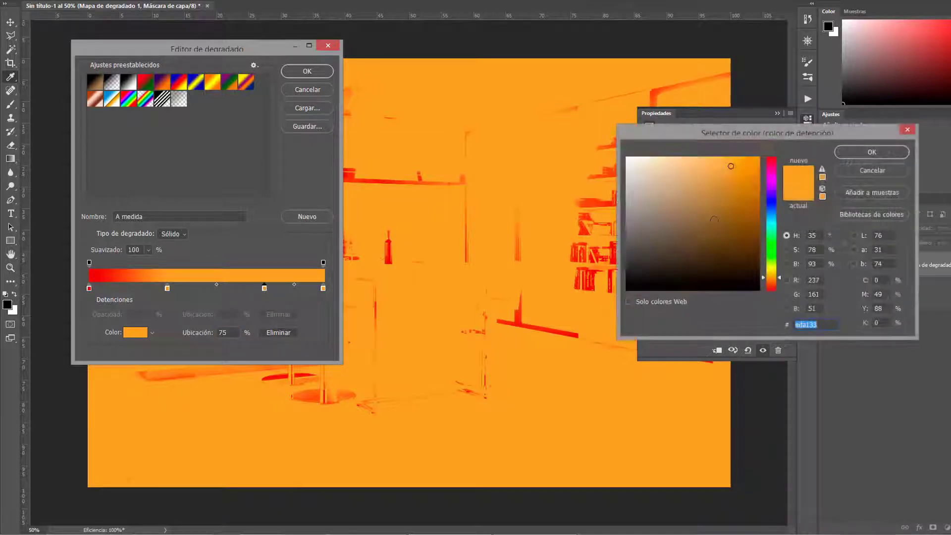
text(408fa9)
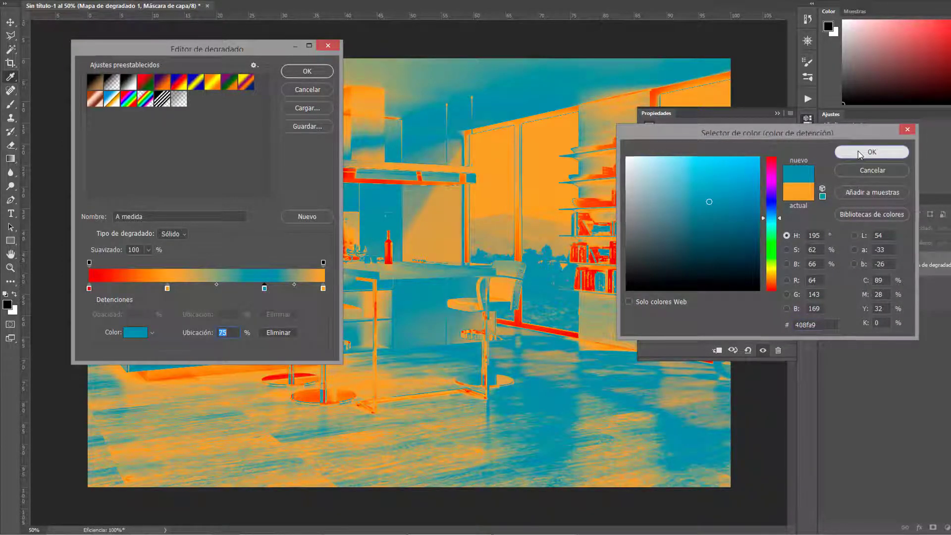
click(859, 150)
drag(203, 52, 752, 60)
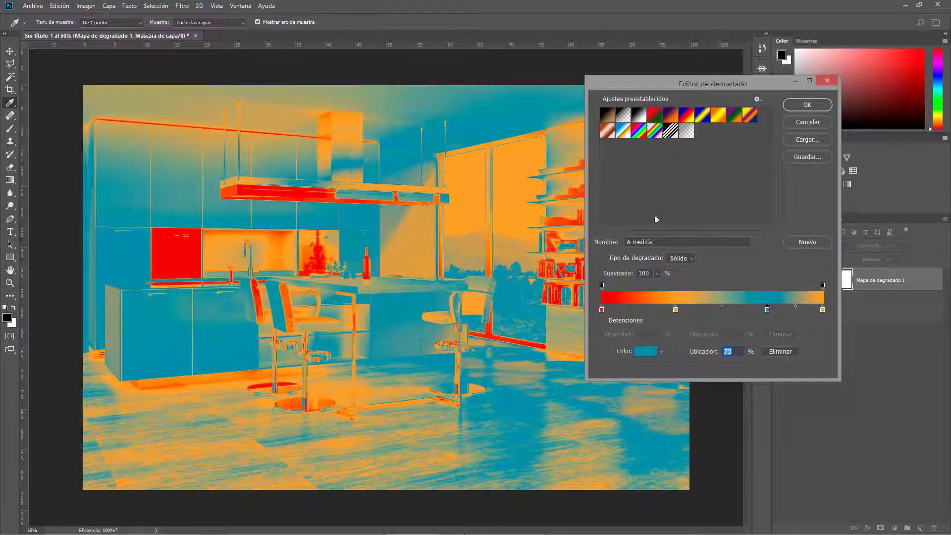
drag(786, 85, 684, 69)
click(683, 96)
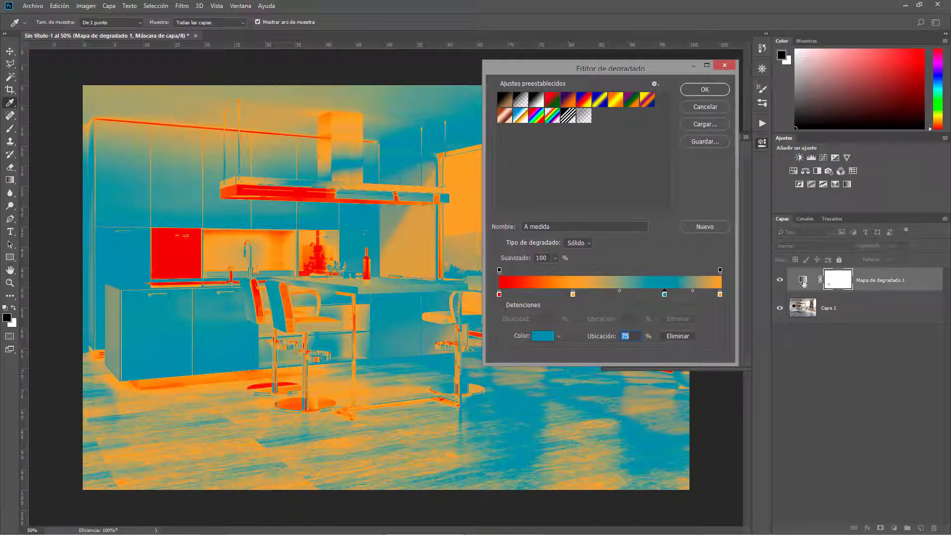
click(780, 280)
Toggle the Mapa de degradado 1 layer's visibility to compare with the original, leaving it visible
click(779, 281)
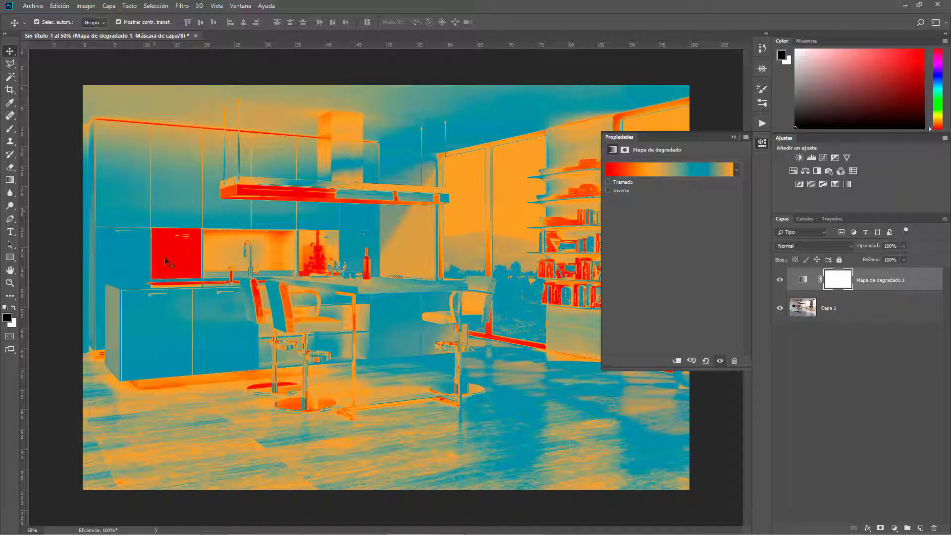
click(779, 280)
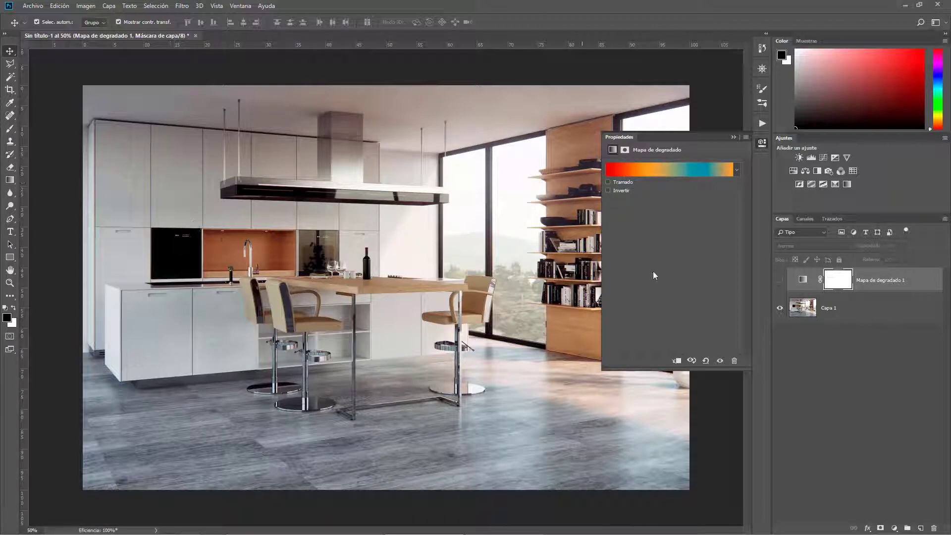
key(ctrl+comma)
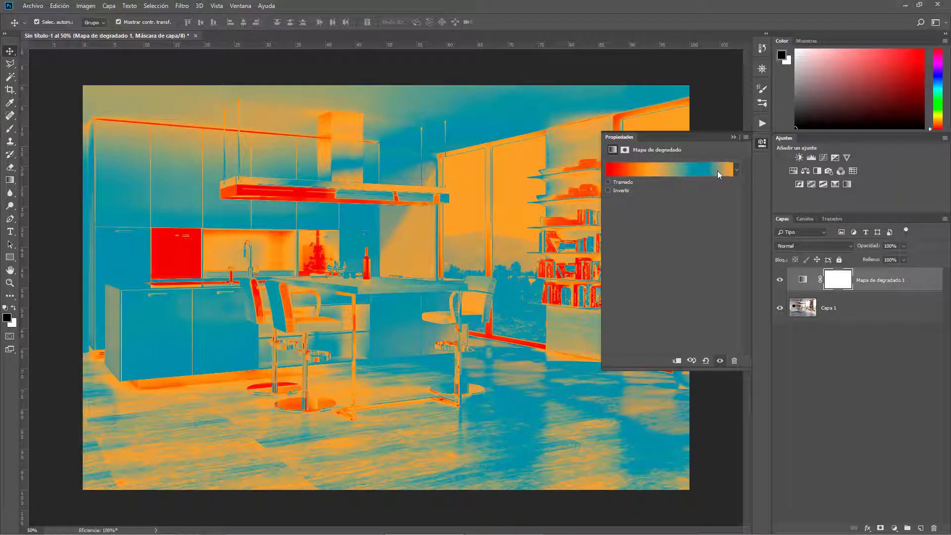
Remove the extra stops to leave a blue-to-orange gradient, then compare against the original
click(700, 171)
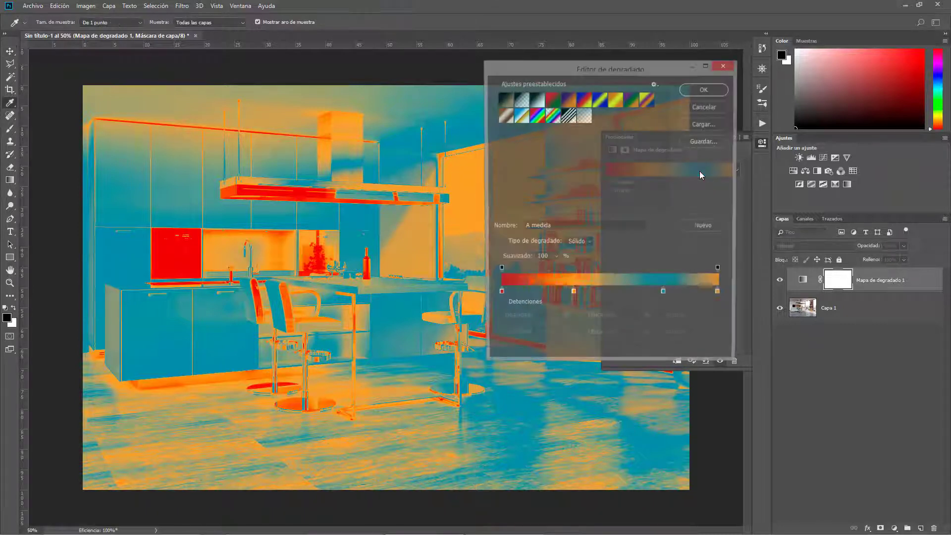
click(573, 294)
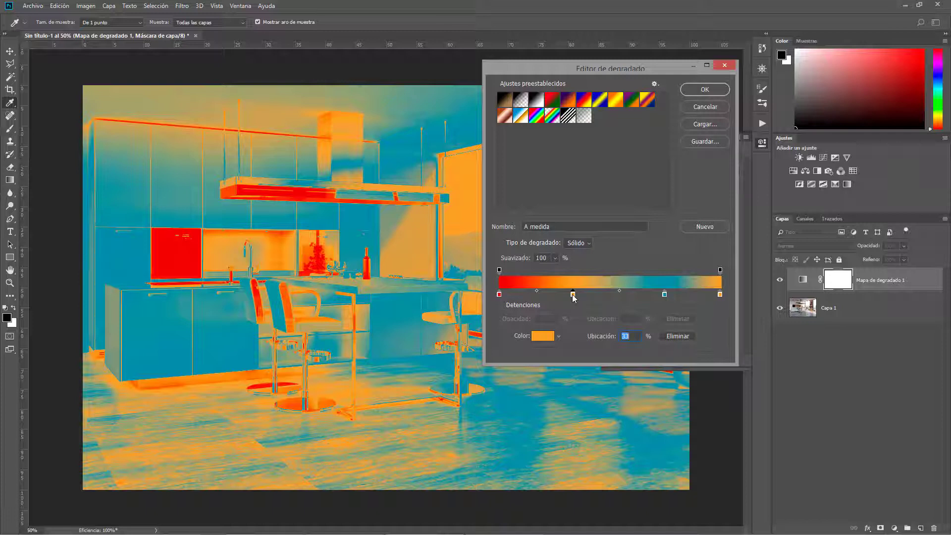
key(BackSpace)
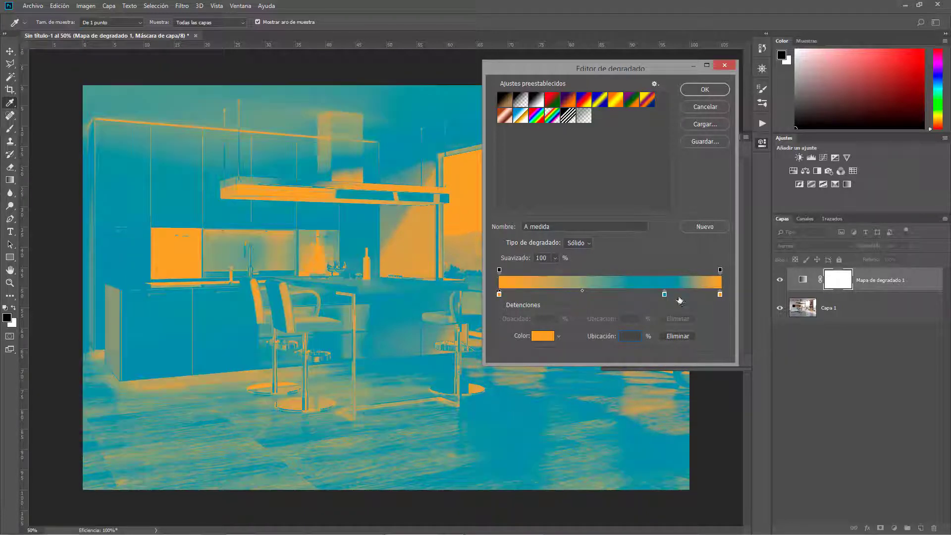
click(665, 295)
key(BackSpace)
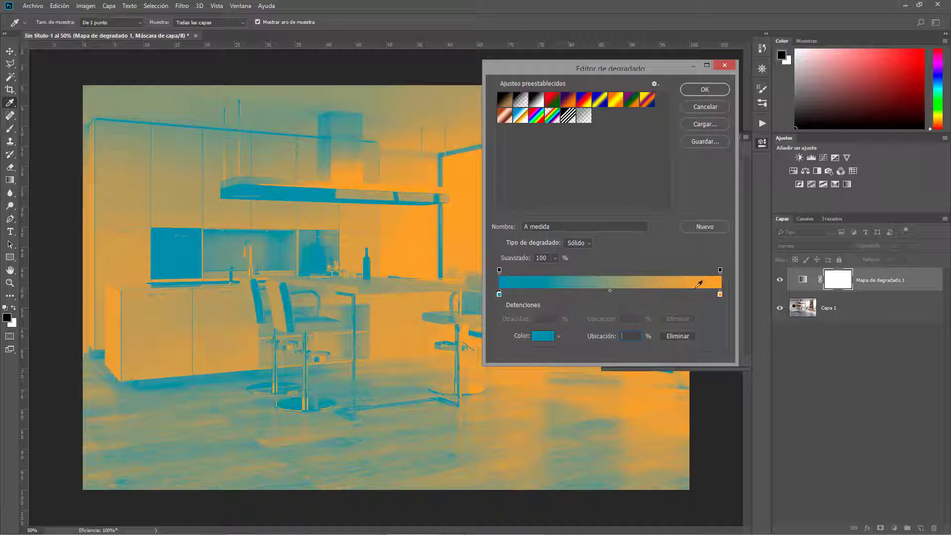
key(Return)
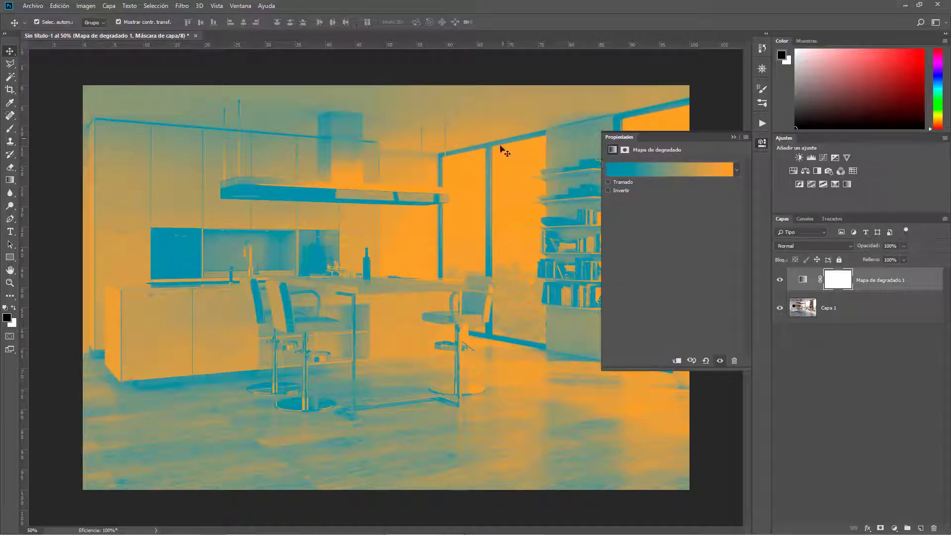
click(780, 281)
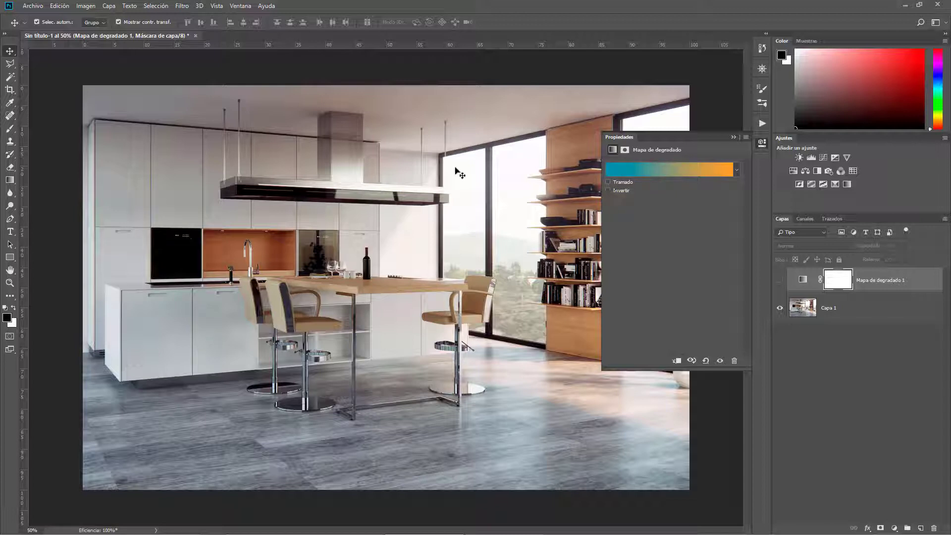
click(780, 280)
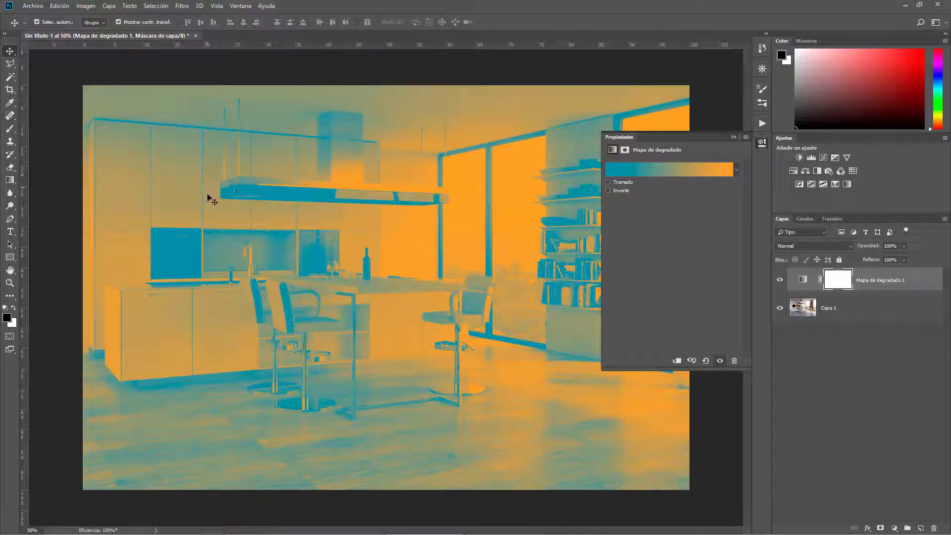
Try several gradient presets, including copper, ending on the red-to-green preset
click(738, 171)
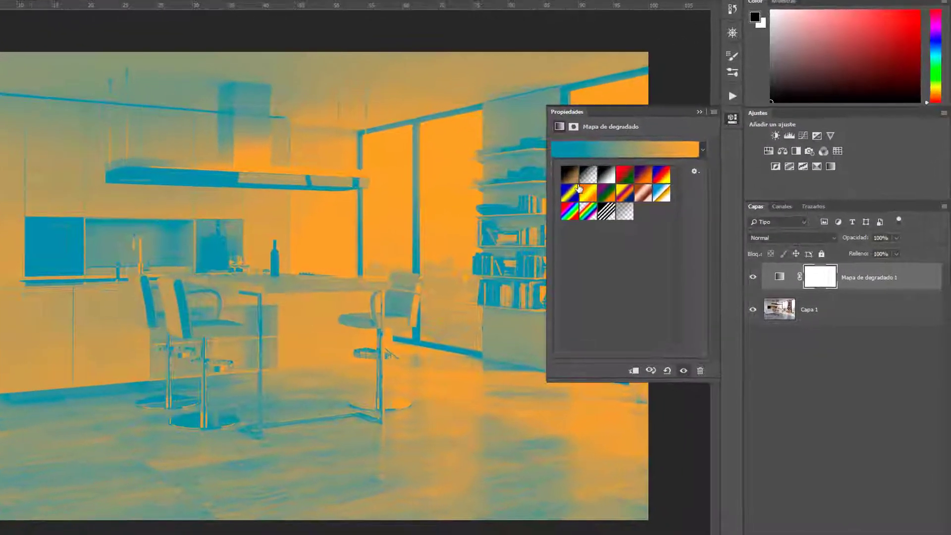
click(569, 192)
click(606, 193)
click(643, 192)
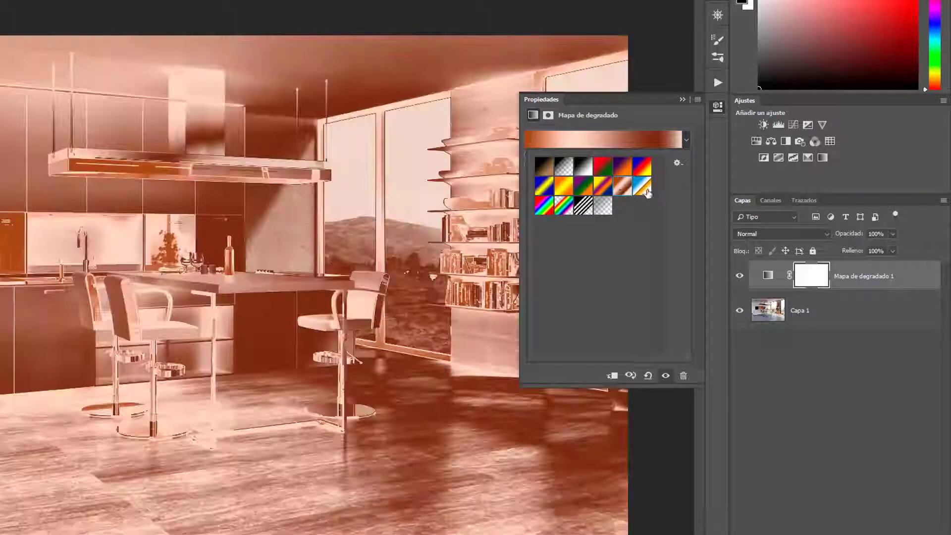
click(642, 167)
click(603, 166)
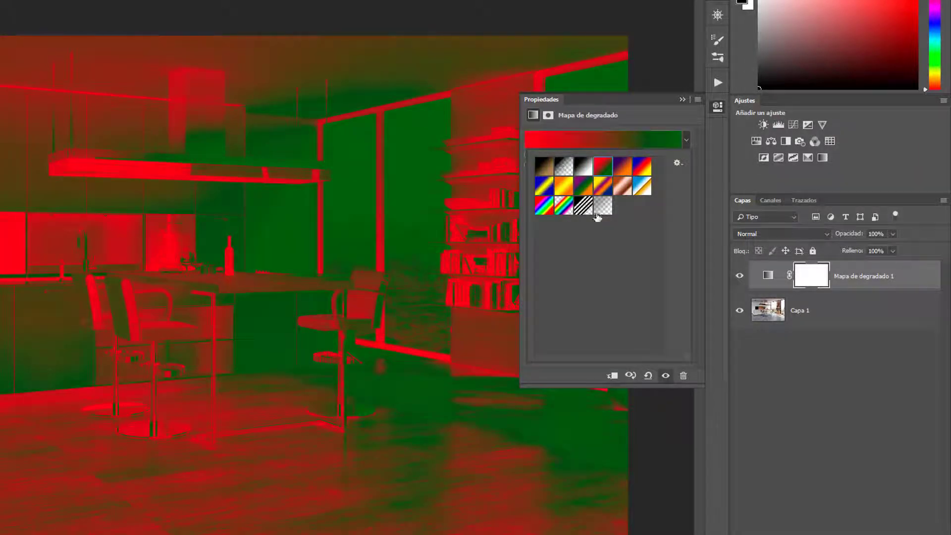
Replace the current gradient presets with the Tonos fotográficos (Photographic Toning) library
click(677, 162)
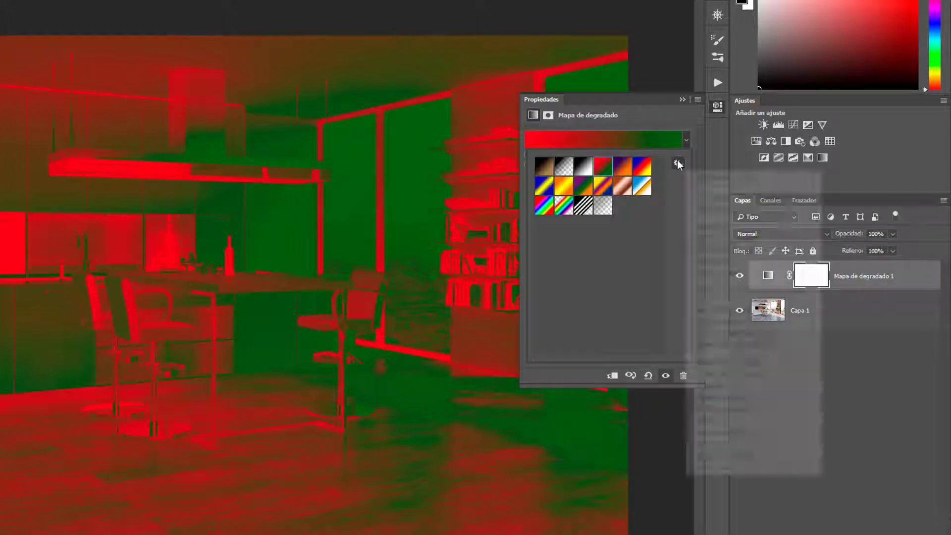
click(677, 164)
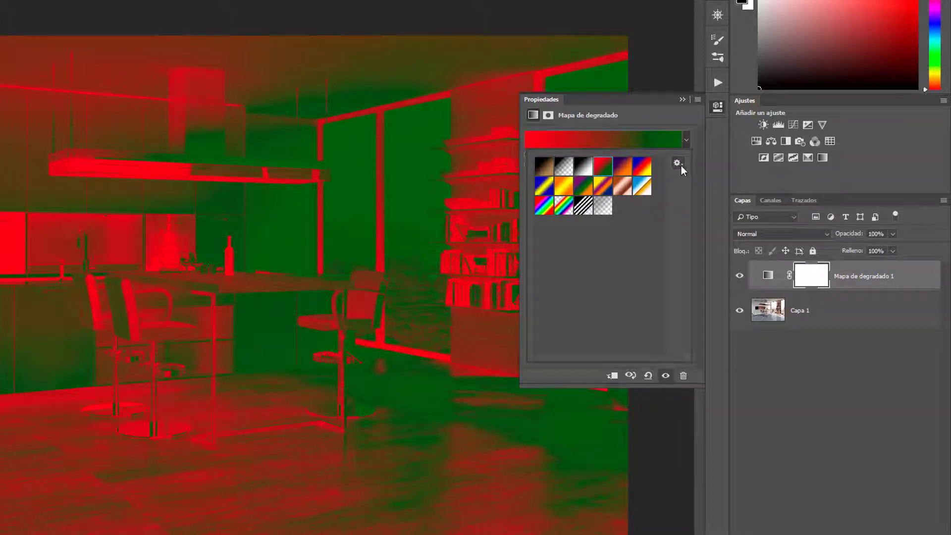
click(679, 163)
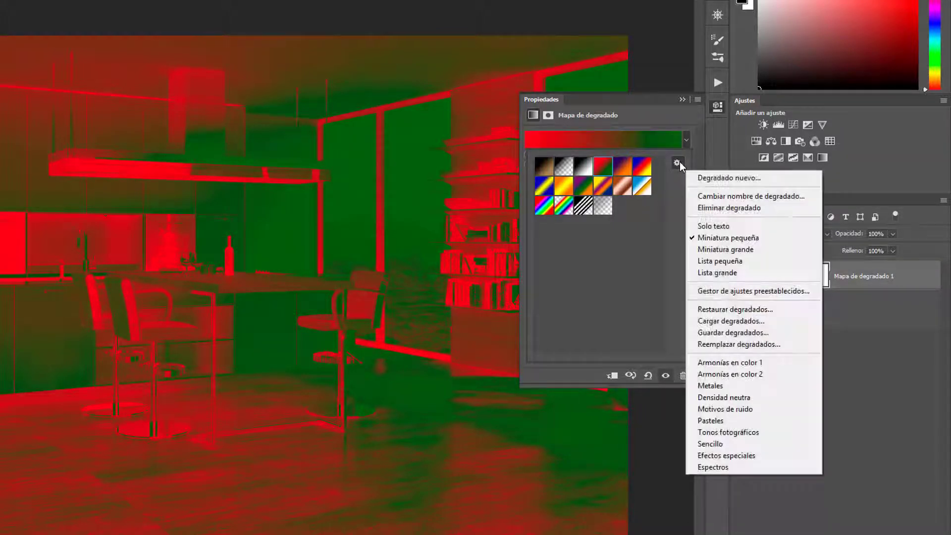
click(678, 163)
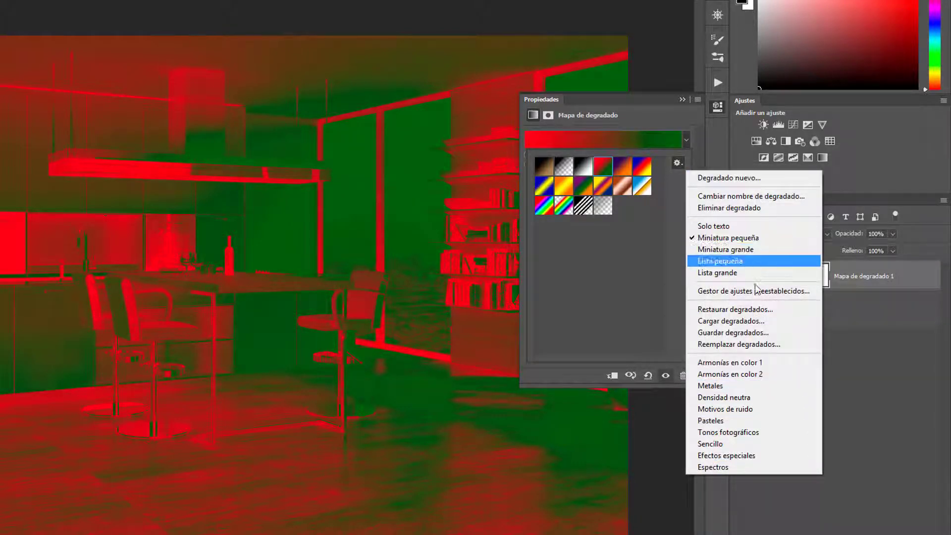
click(739, 433)
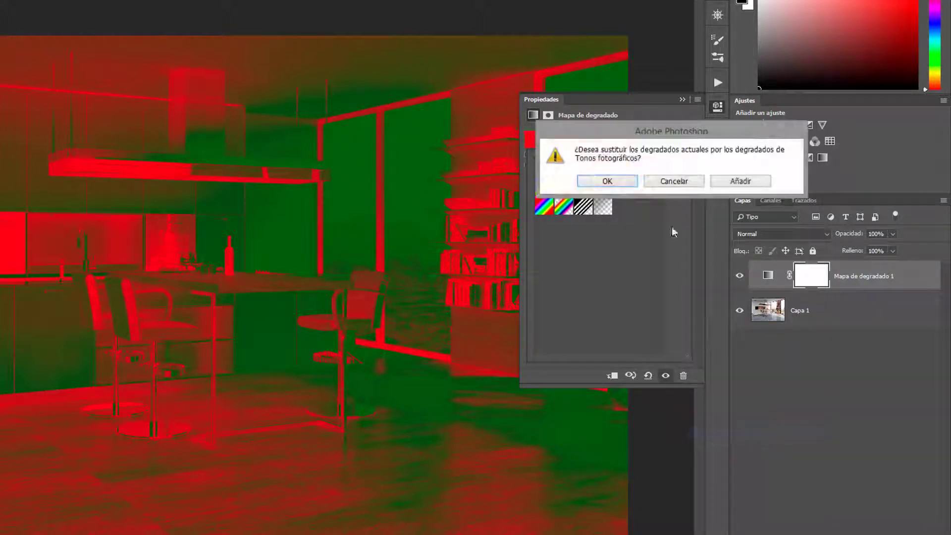
drag(595, 130, 446, 273)
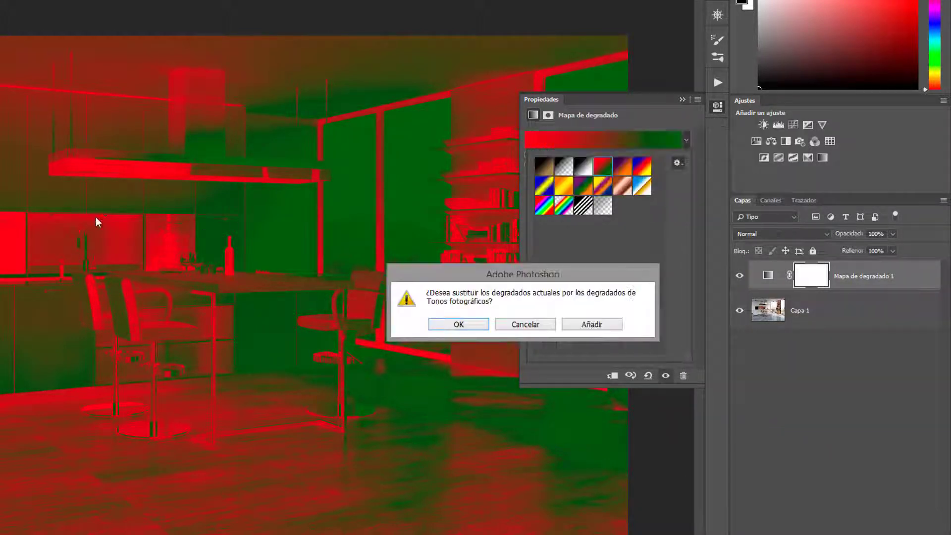
drag(510, 277, 418, 268)
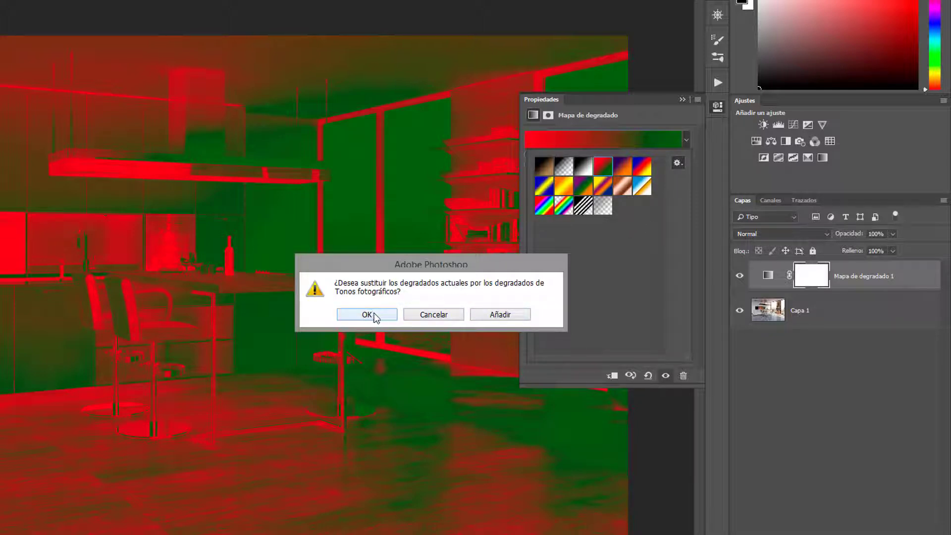
click(366, 314)
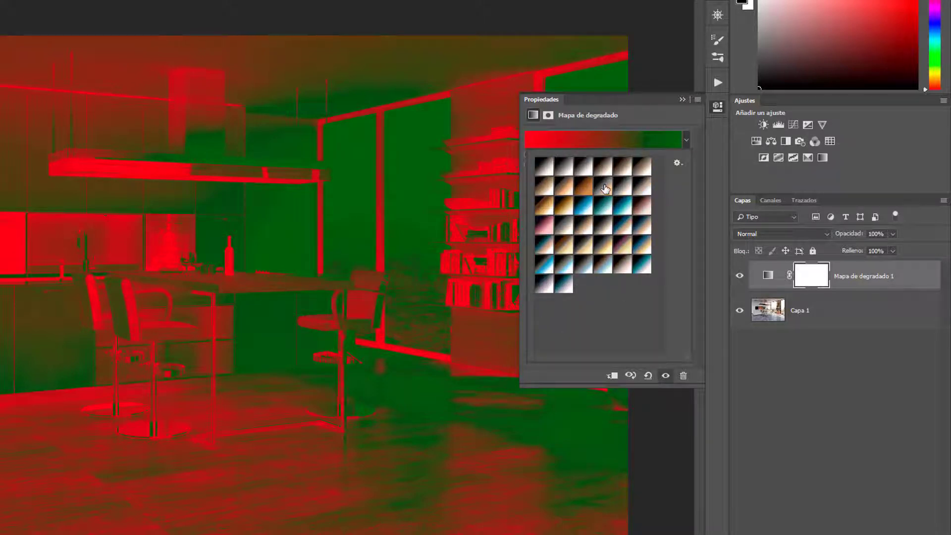
Preview the first few photographic toning presets on the kitchen render
click(563, 167)
click(563, 185)
click(563, 205)
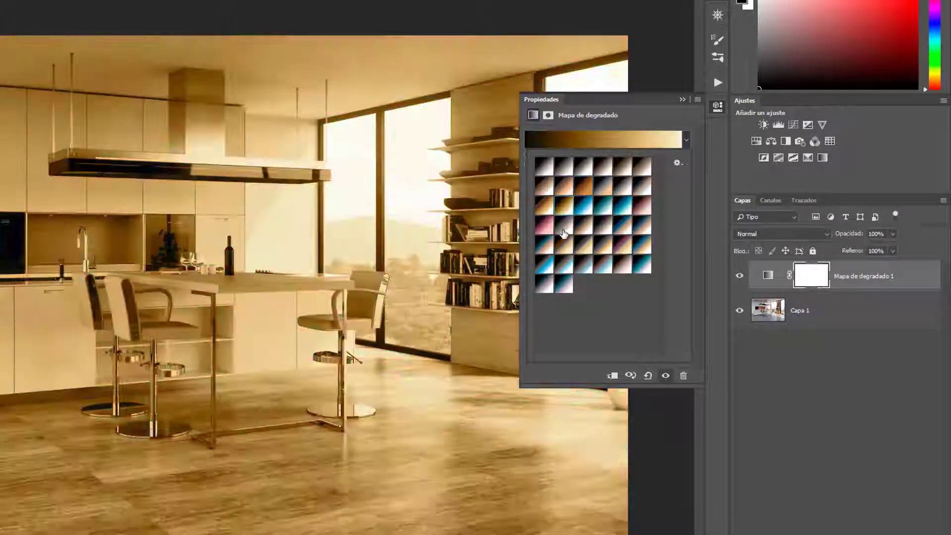
click(563, 224)
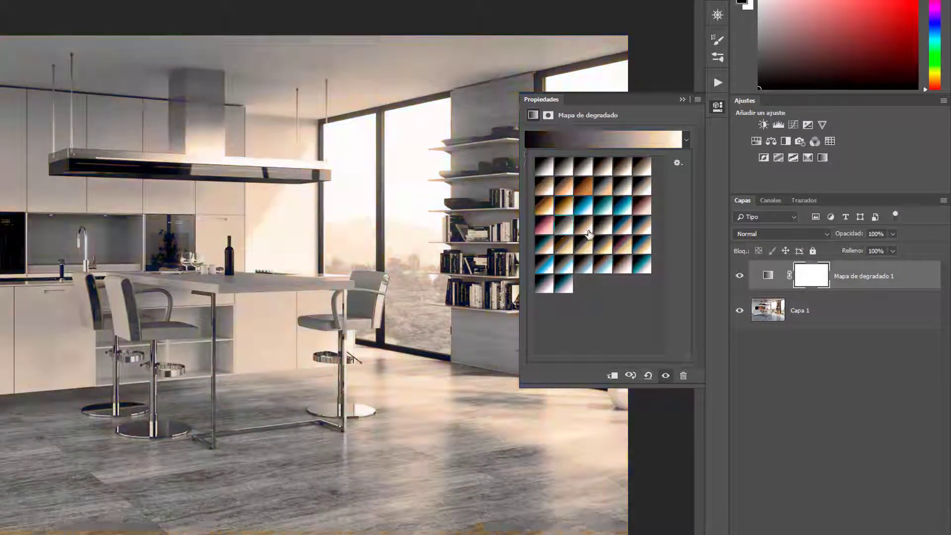
Switch the gradient preset picker to the Lista pequeña (small list) view
click(677, 164)
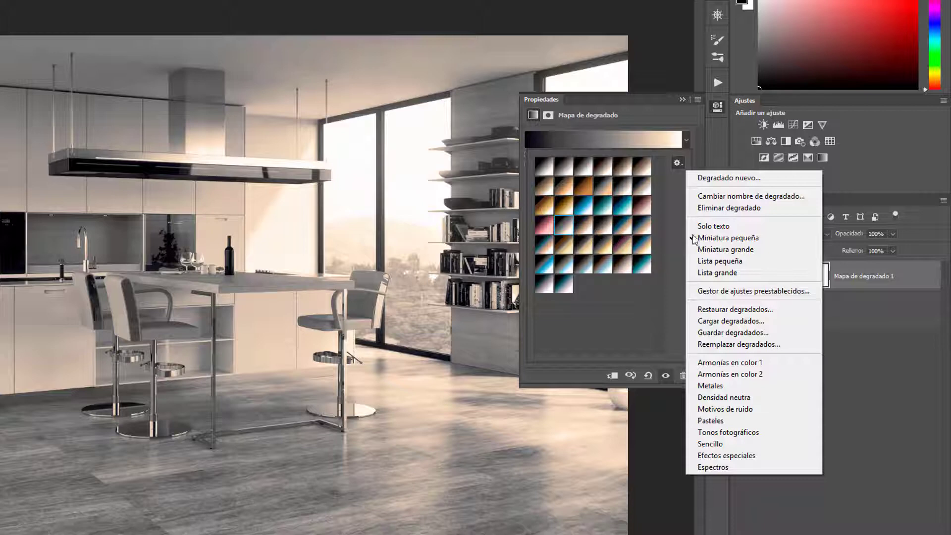
click(678, 163)
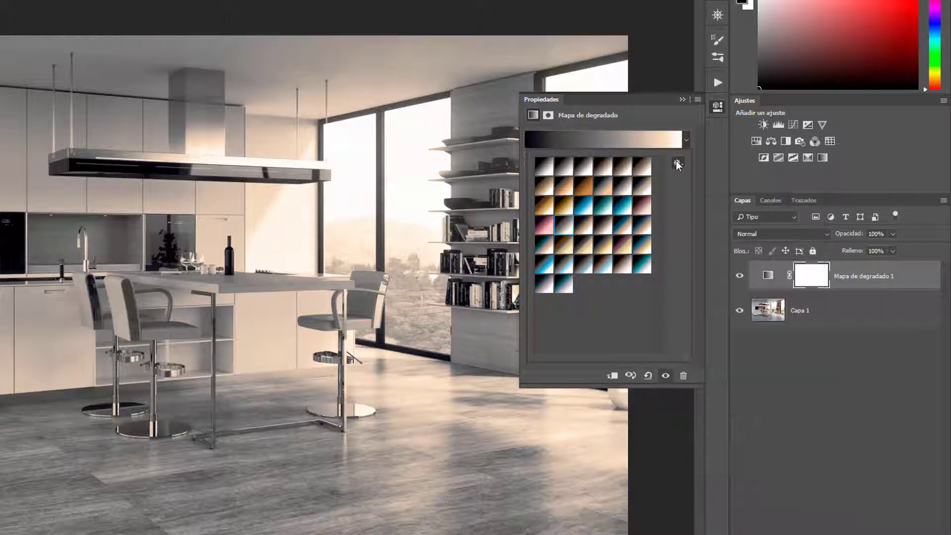
click(678, 164)
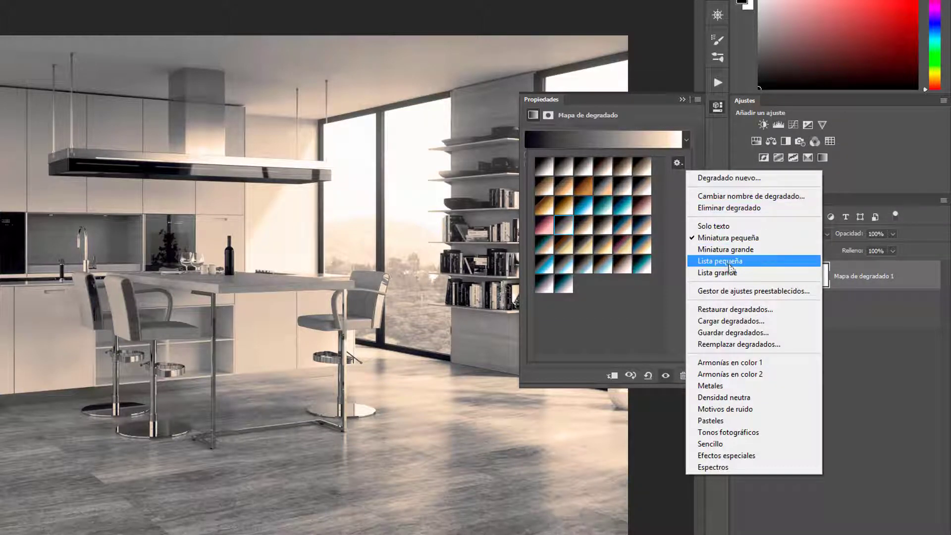
click(728, 262)
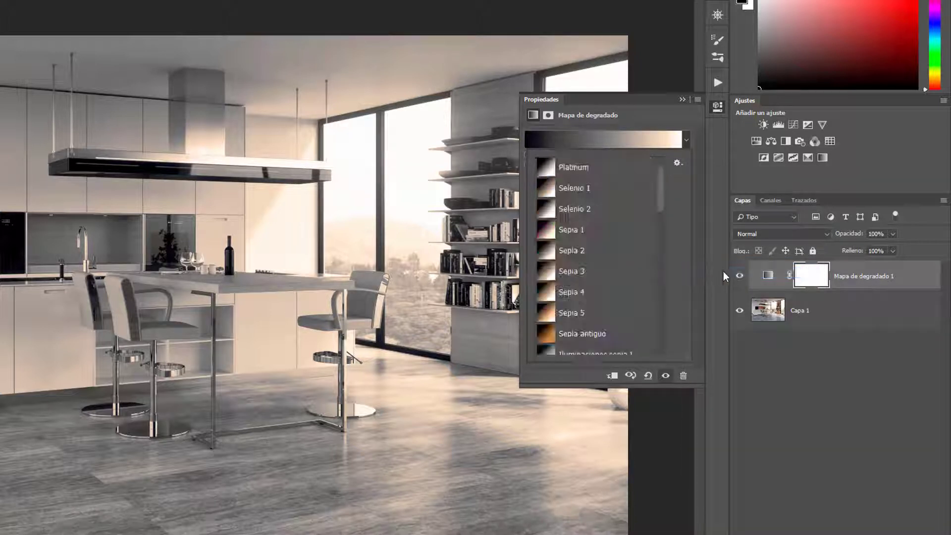
mouse_move(662, 200)
mouse_down()
mouse_move(671, 318)
mouse_move(660, 259)
mouse_move(660, 325)
mouse_move(661, 183)
mouse_up()
scroll(619, 297, up, 1)
Try the Sepia, Selenio, Azul and Oro gradients, settling on Medios tonos sepia
click(579, 253)
click(575, 232)
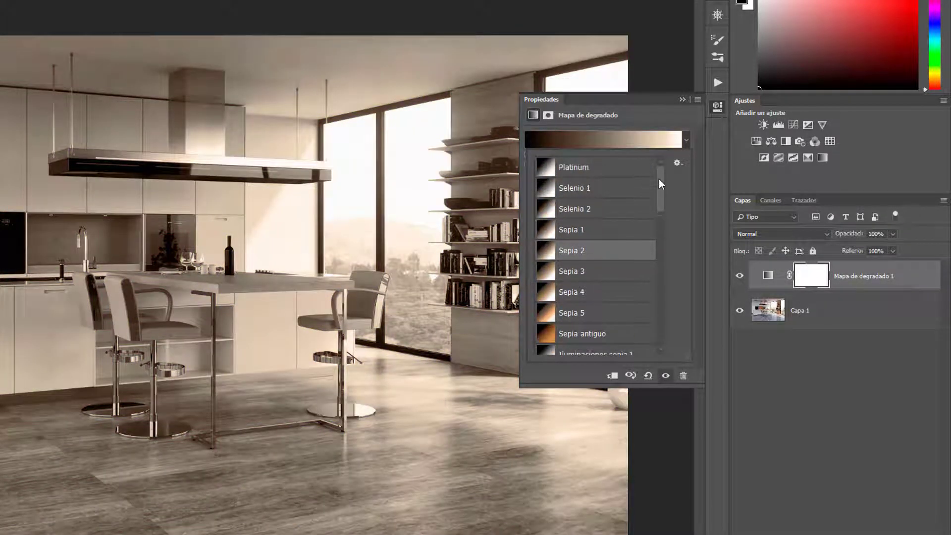
click(594, 188)
click(600, 209)
click(589, 249)
click(599, 271)
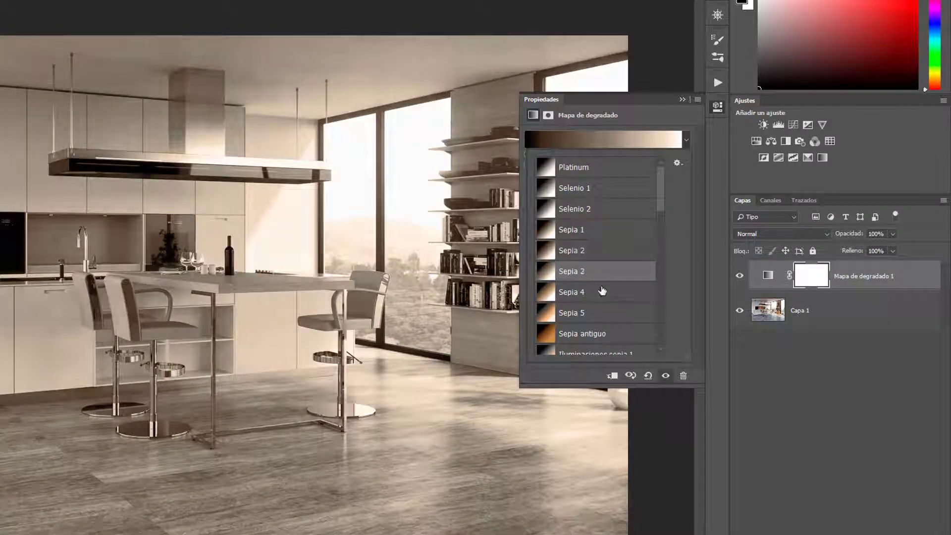
drag(663, 198, 662, 243)
click(591, 258)
click(582, 223)
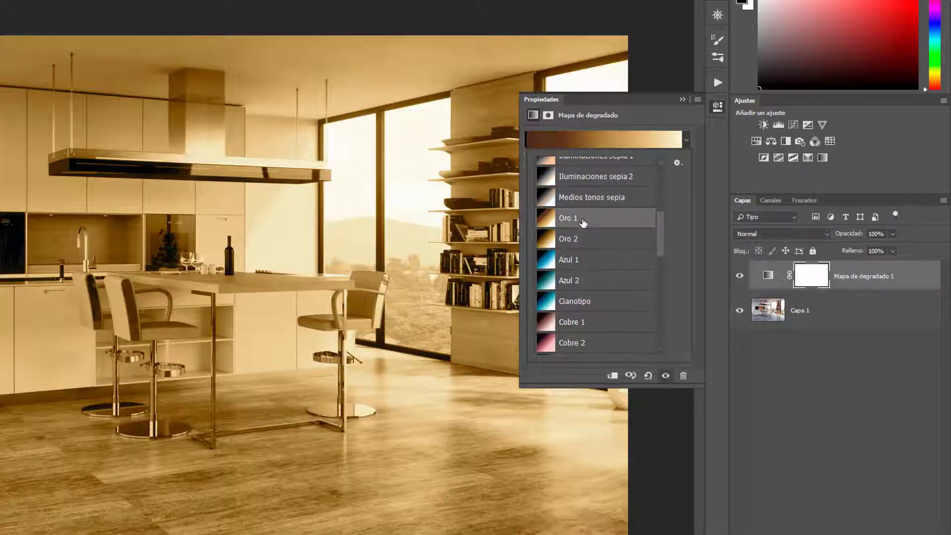
scroll(583, 223, up, 1)
click(583, 221)
Close the preset list, compare with the original, and try the Superponer blend mode
click(225, 182)
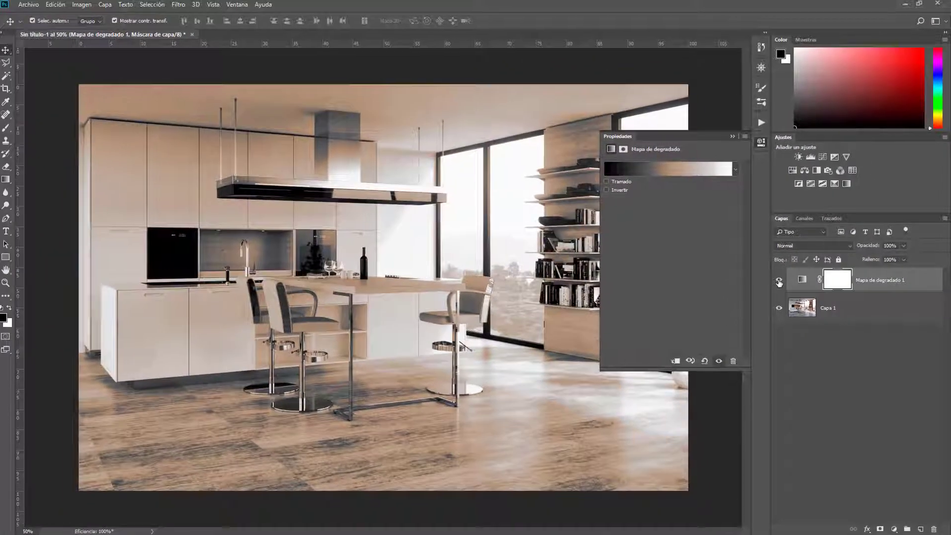
click(780, 281)
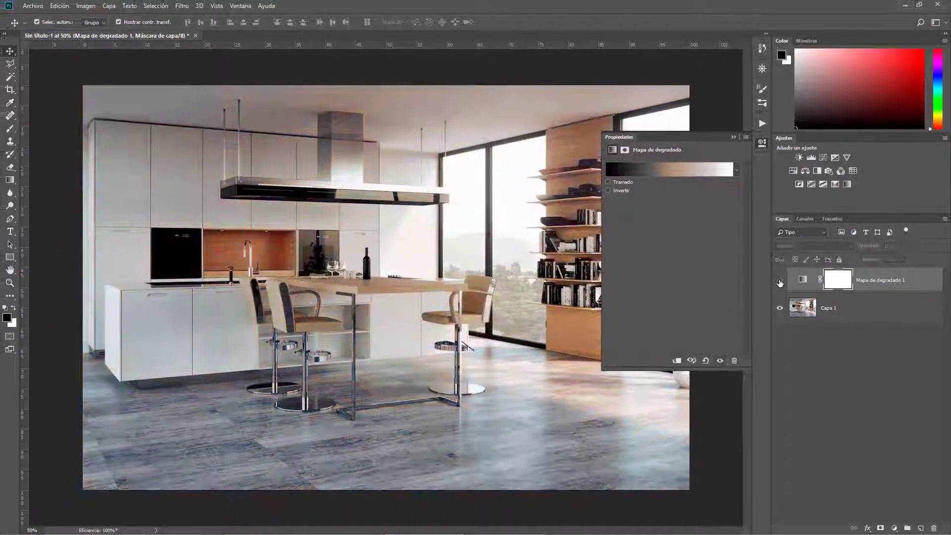
click(779, 280)
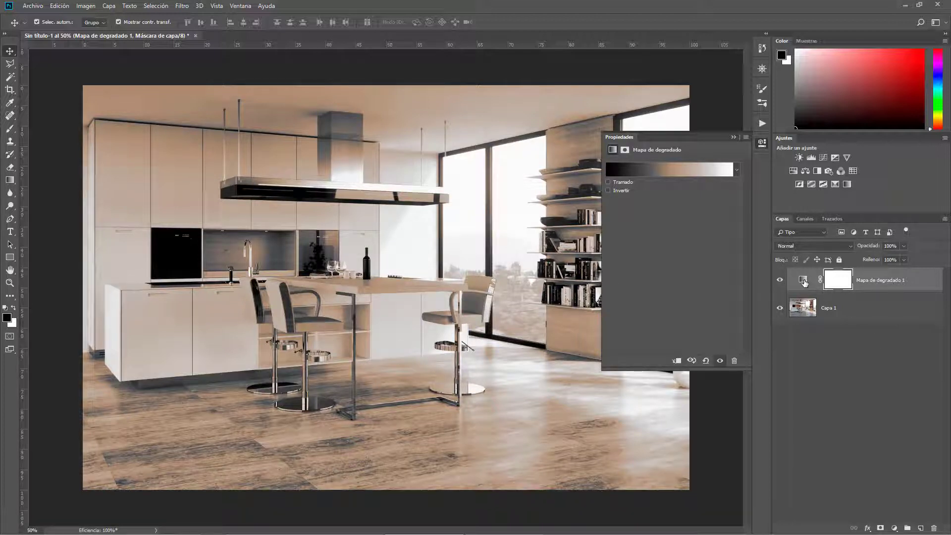
click(804, 281)
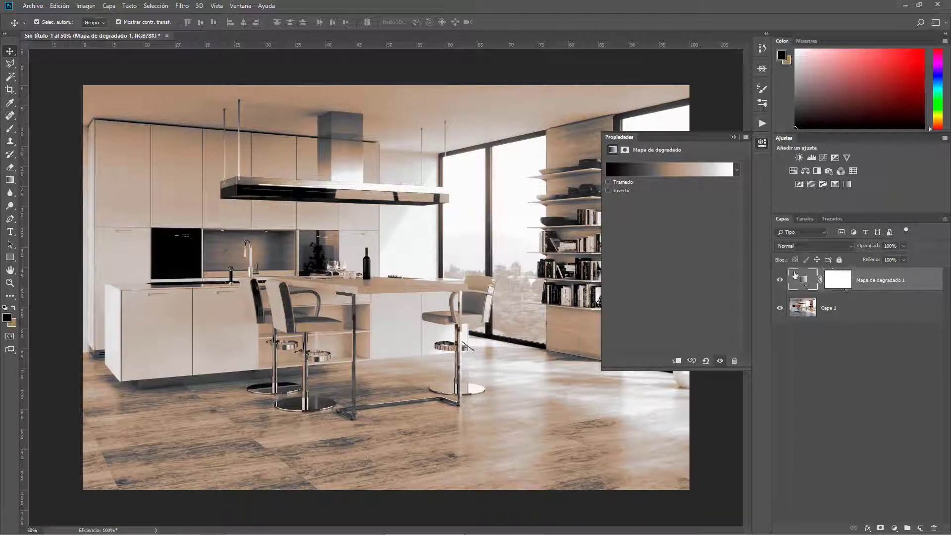
click(804, 247)
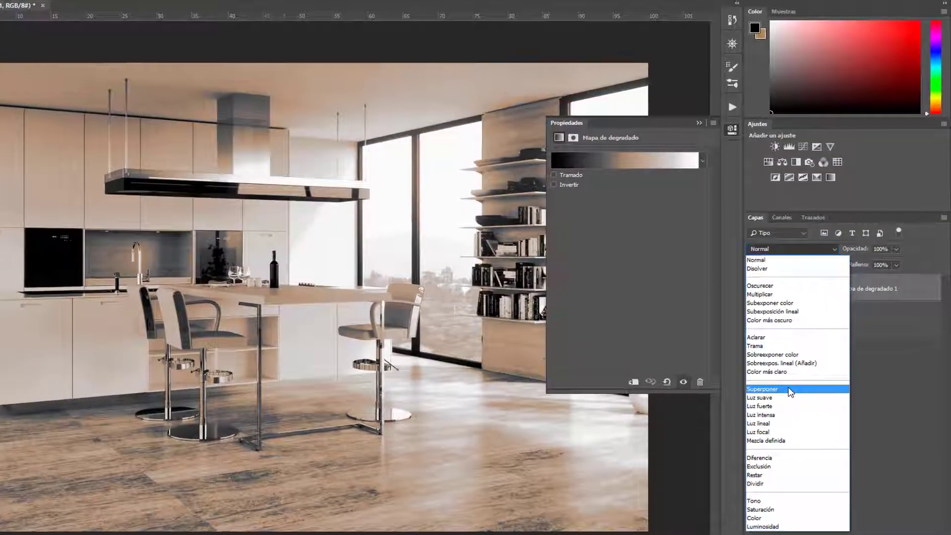
click(793, 366)
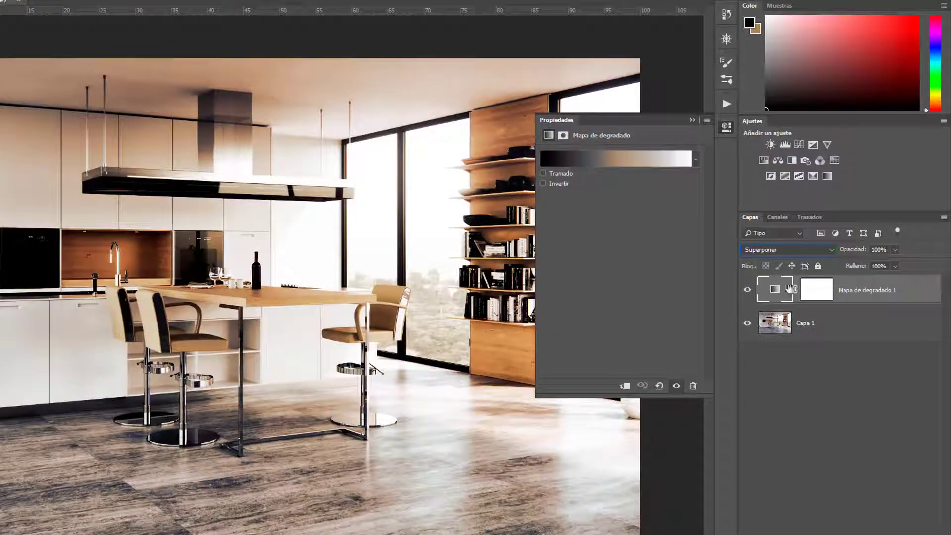
click(747, 290)
click(747, 290)
click(748, 291)
Preview Tono, then set the gradient map to Luz suave and compare with the original
click(801, 254)
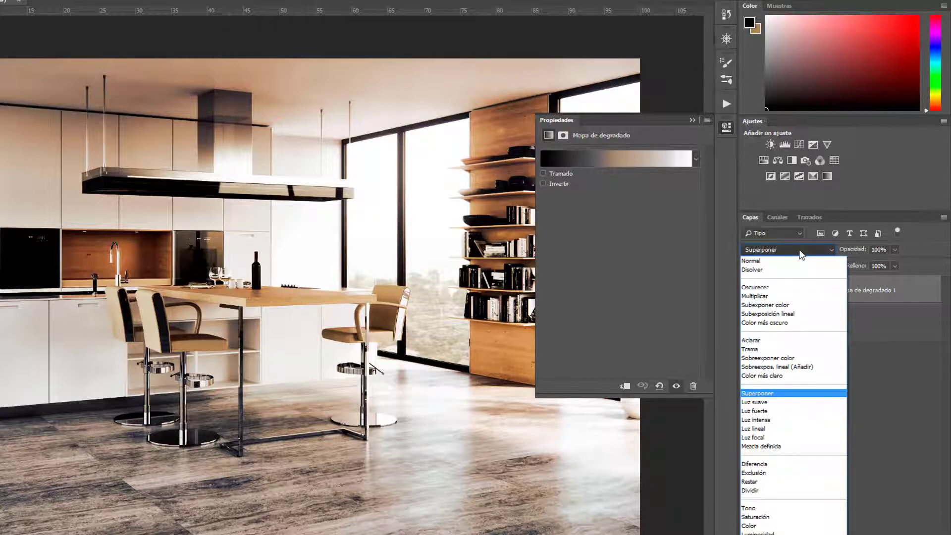
key(Escape)
key(Down)
key(Down)
key(Down)
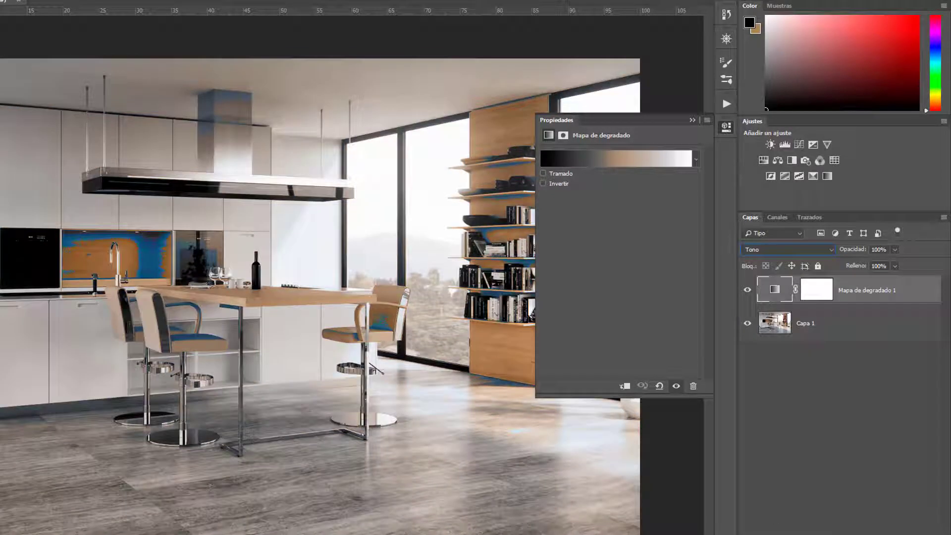
key(Down)
key(Up)
click(782, 250)
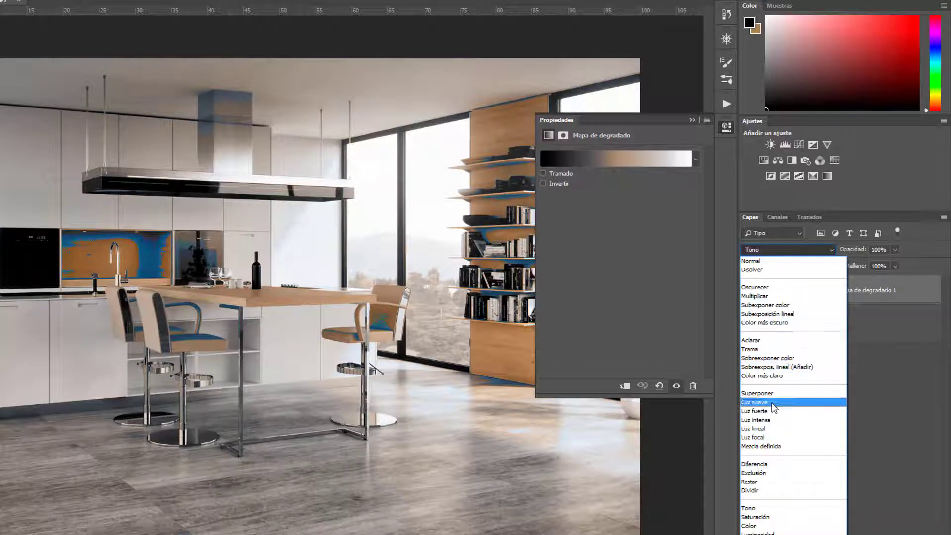
click(776, 401)
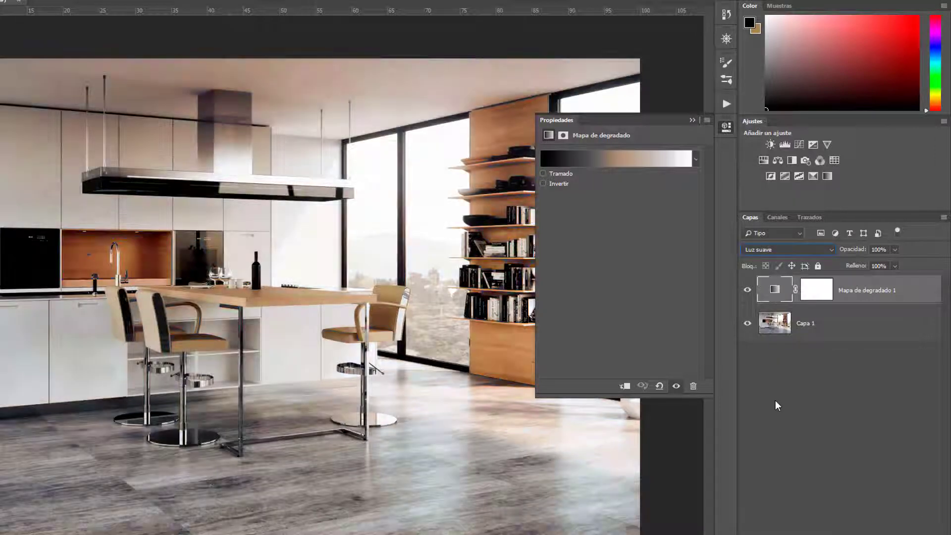
click(747, 291)
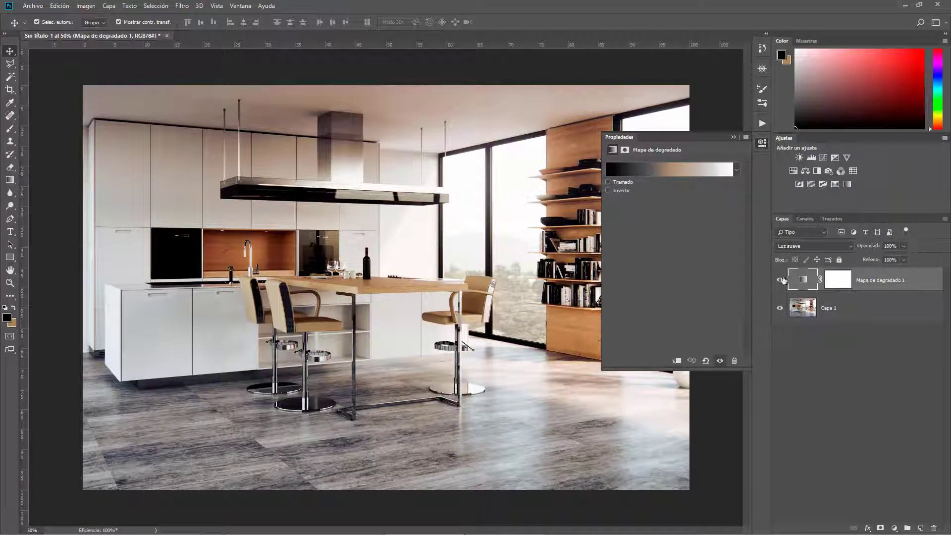
Toggle the gradient map layer off and on to compare the render with and without toning
click(780, 280)
click(780, 279)
click(779, 280)
click(780, 280)
Set the gradient map layer's opacity to 70% after trying 57% and 100%
drag(871, 247, 884, 248)
key(Return)
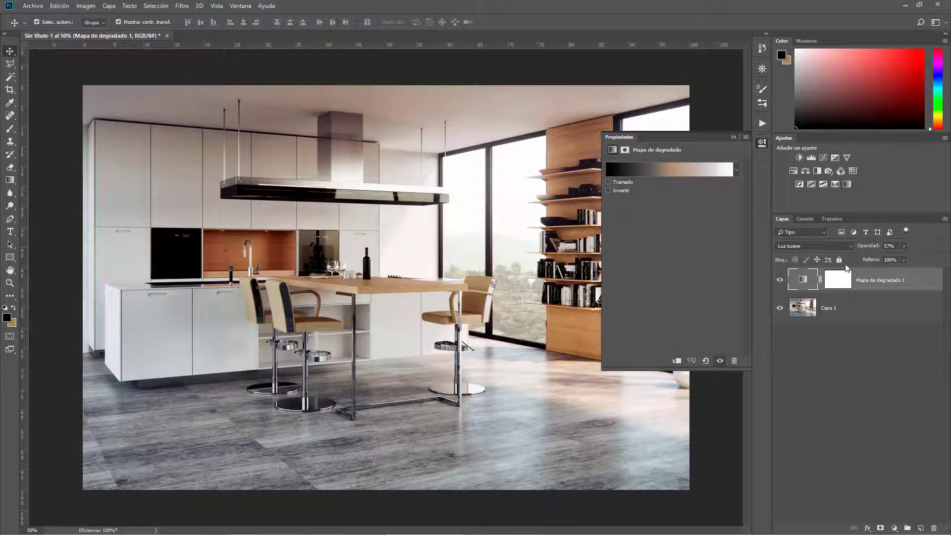
drag(874, 246, 896, 246)
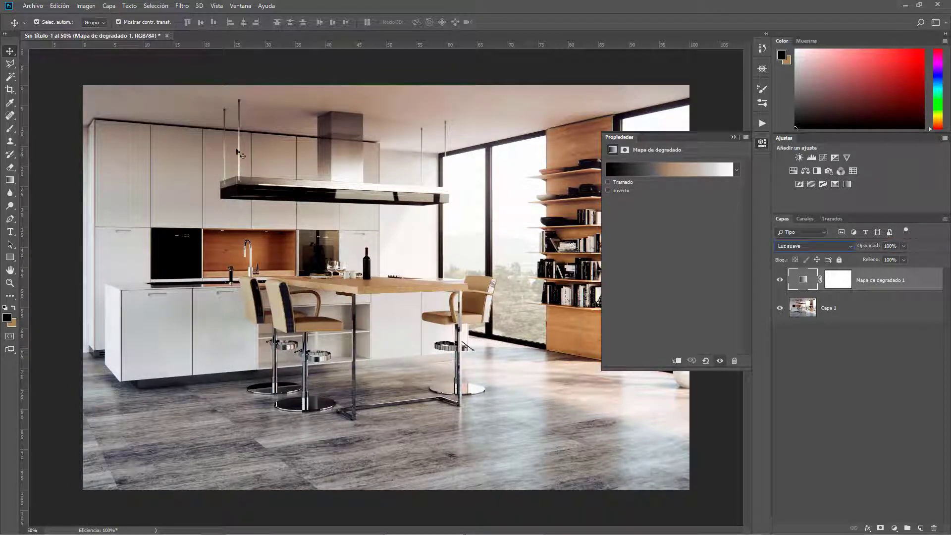
drag(877, 248, 861, 248)
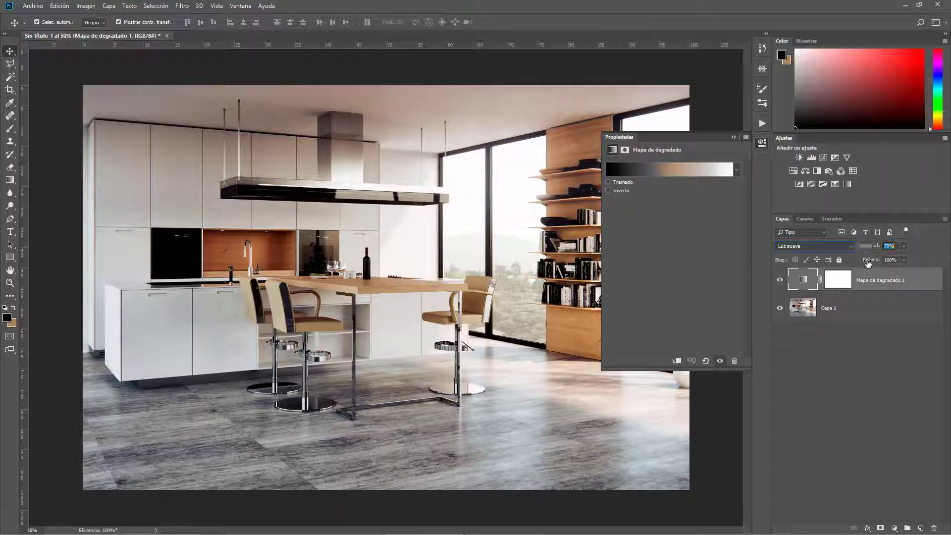
click(782, 282)
click(781, 282)
Preview Iluminaciones sepia 1, Sepia 5 and Sepia 4, then apply the Sepia-Cian gradient preset
click(782, 282)
click(782, 283)
click(737, 170)
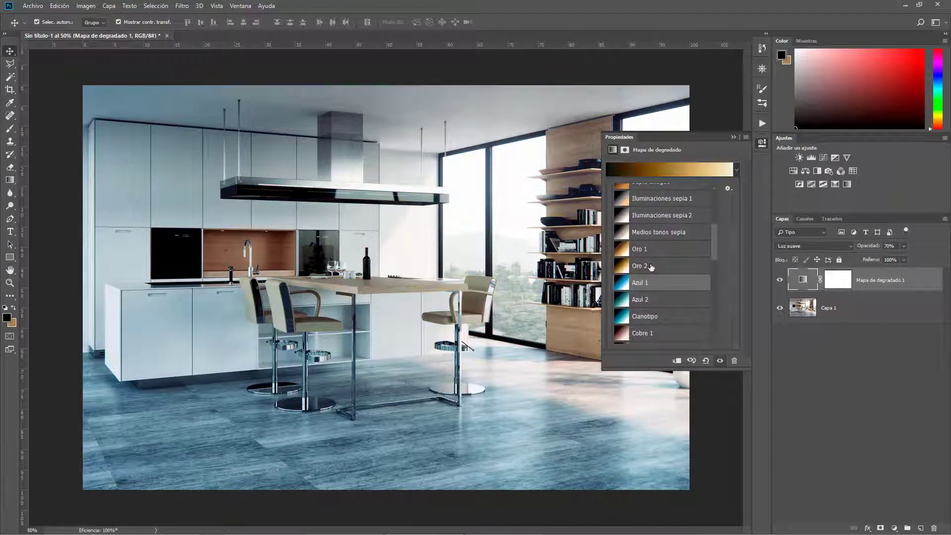
scroll(653, 228, up, 1)
click(653, 222)
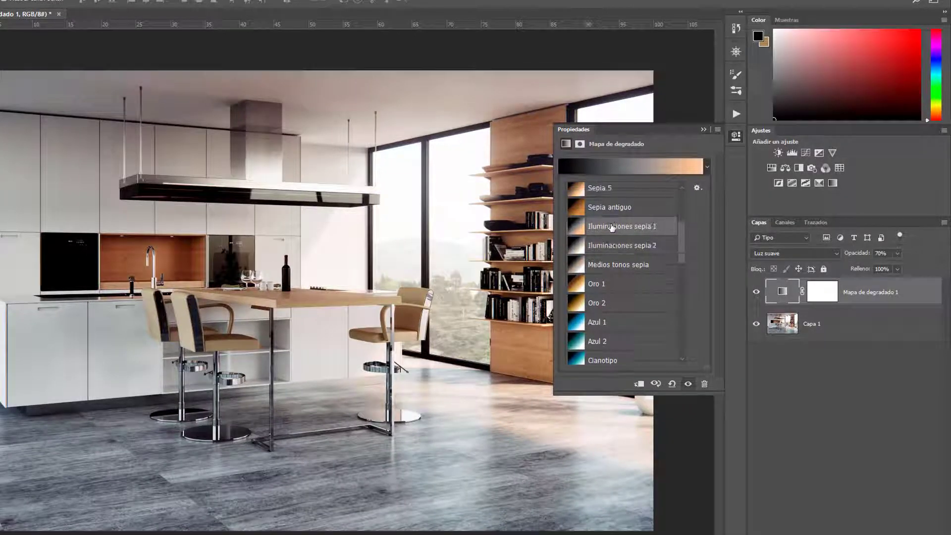
click(610, 208)
scroll(612, 218, up, 2)
click(614, 209)
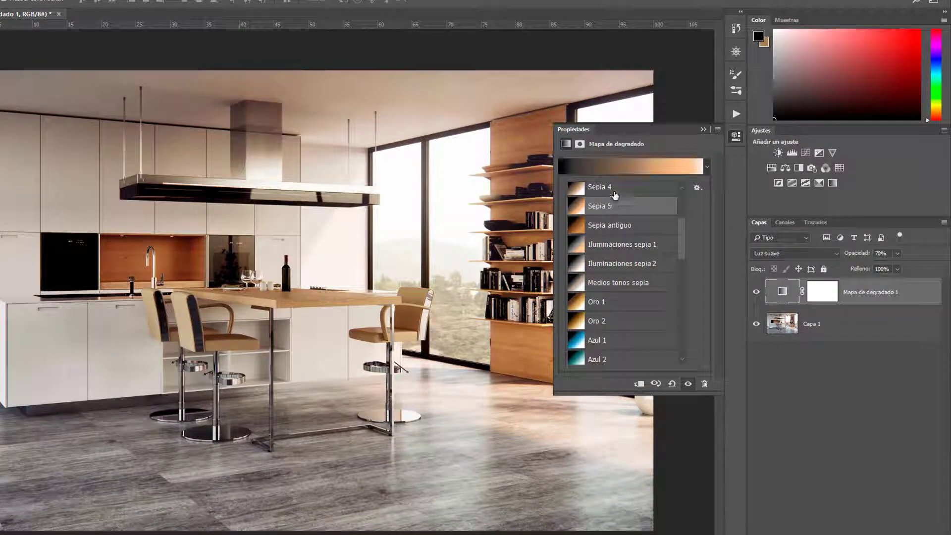
click(615, 192)
drag(686, 241, 685, 293)
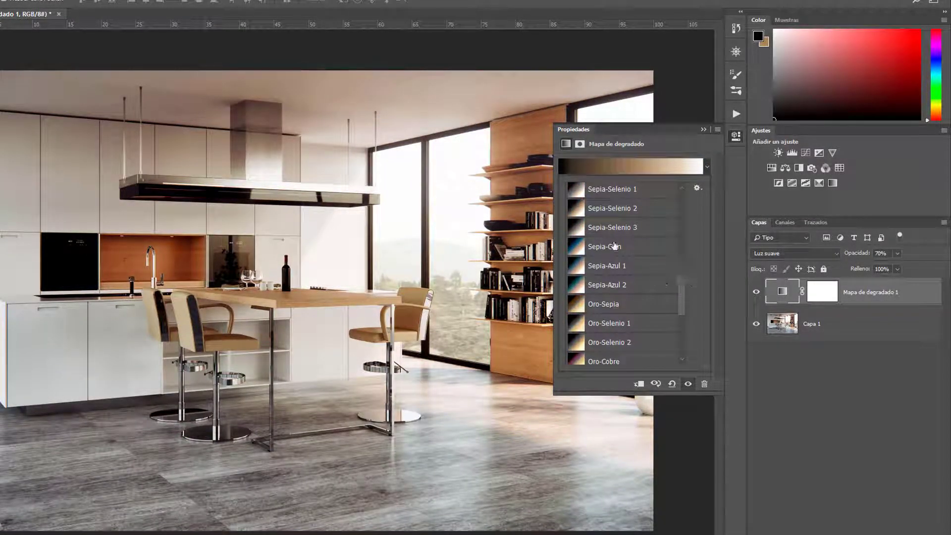
click(615, 246)
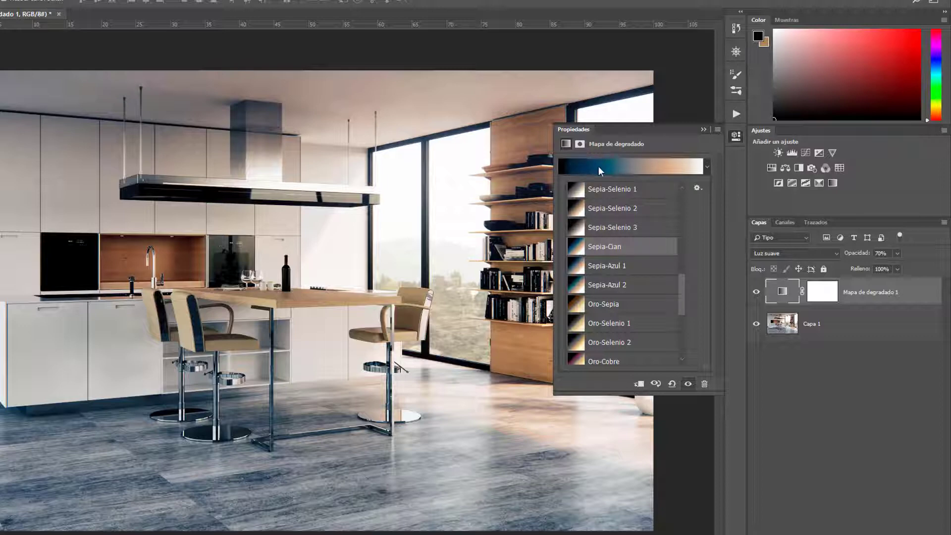
Close the preset list, toggle the gradient map to compare, and collapse the Properties panel
click(861, 440)
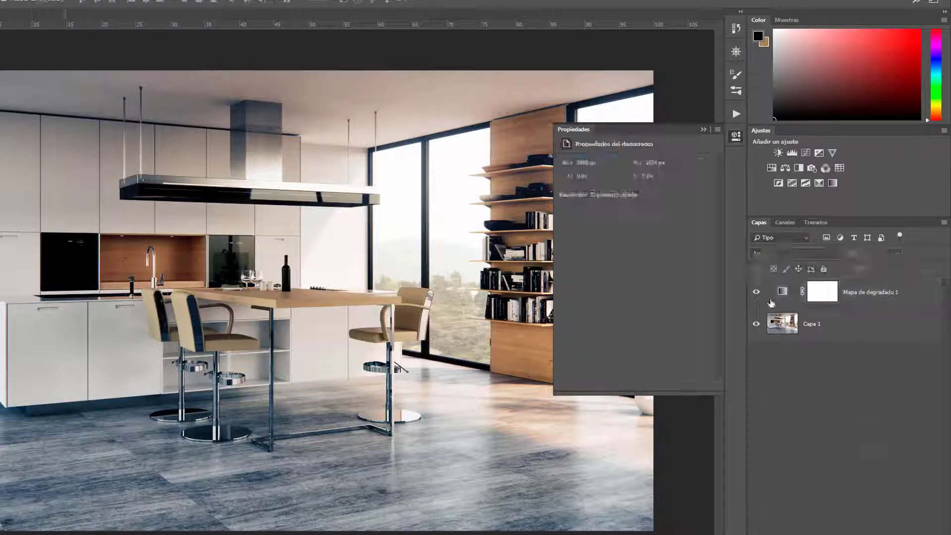
click(756, 292)
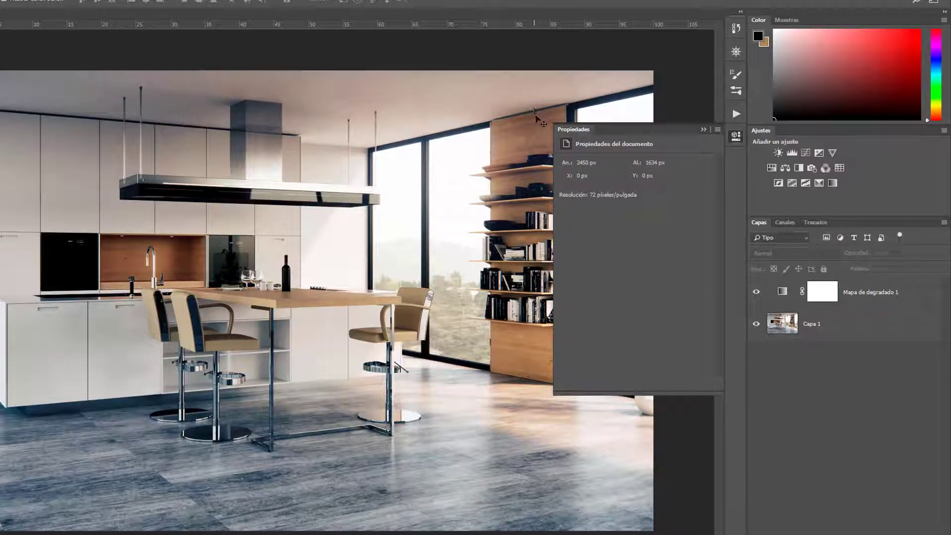
click(703, 130)
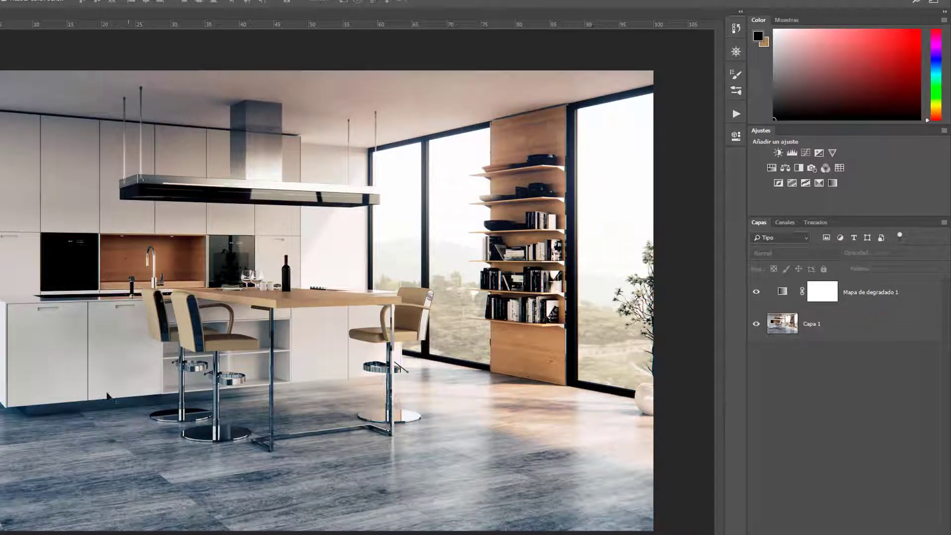
click(758, 290)
In the Gradient Editor, move Sepia-Cian's second colour stop to 10% and confirm
double_click(782, 292)
click(594, 158)
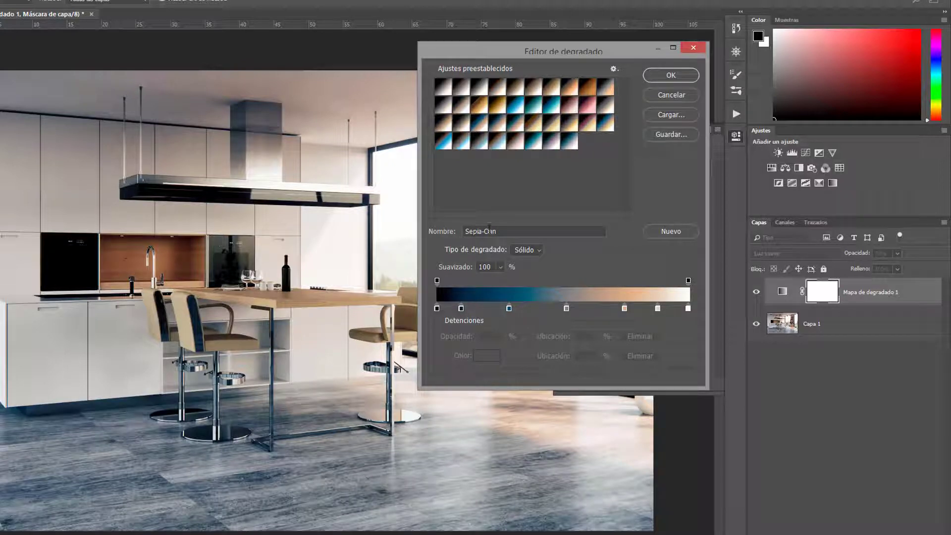
drag(461, 309, 462, 309)
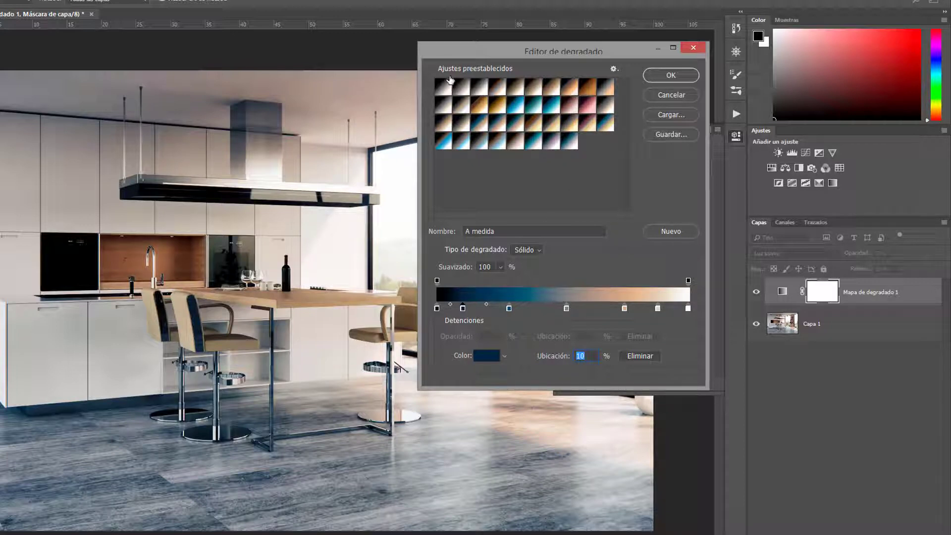
click(670, 75)
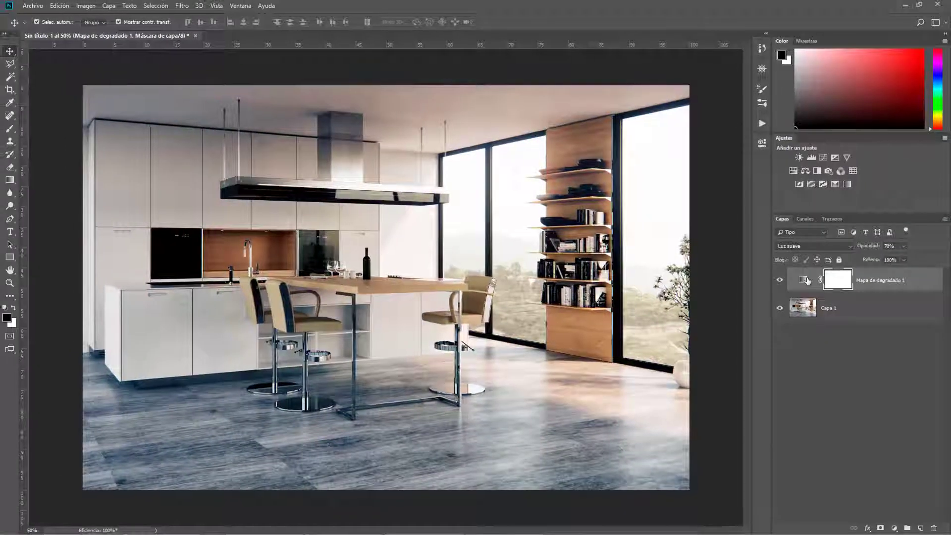
Select the Mapa de degradado 1 adjustment thumbnail instead of its mask
click(807, 280)
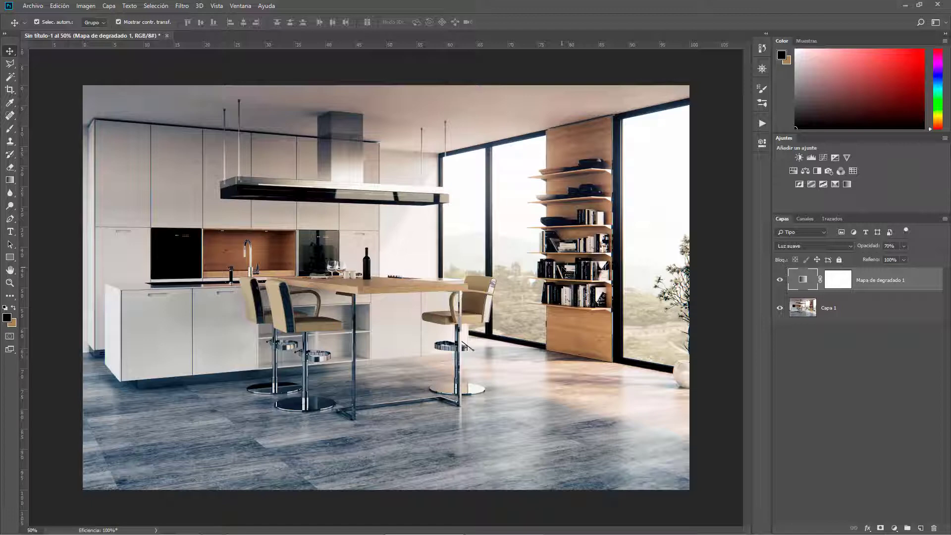
Re-show the gradient map, then page the SketchUp Madrid gallery forward to the blue cabin render
click(779, 279)
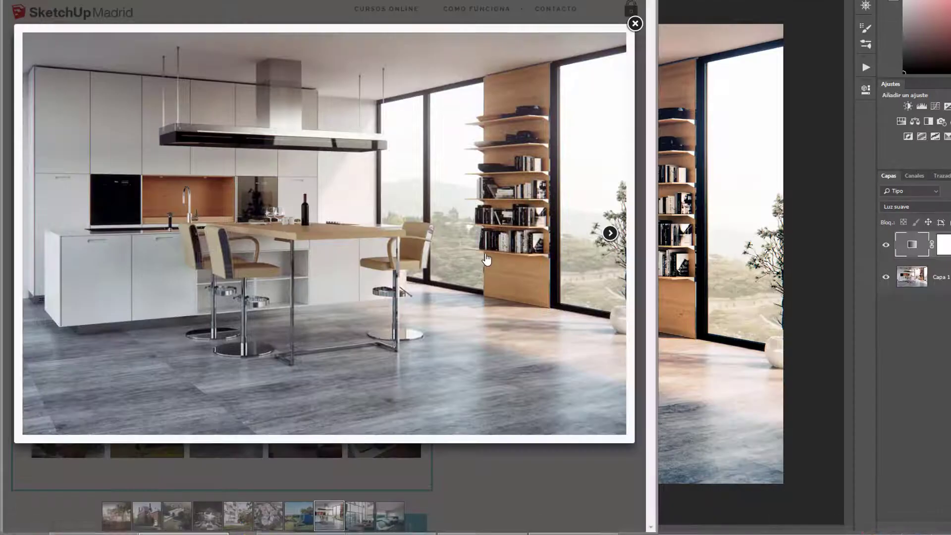
click(610, 233)
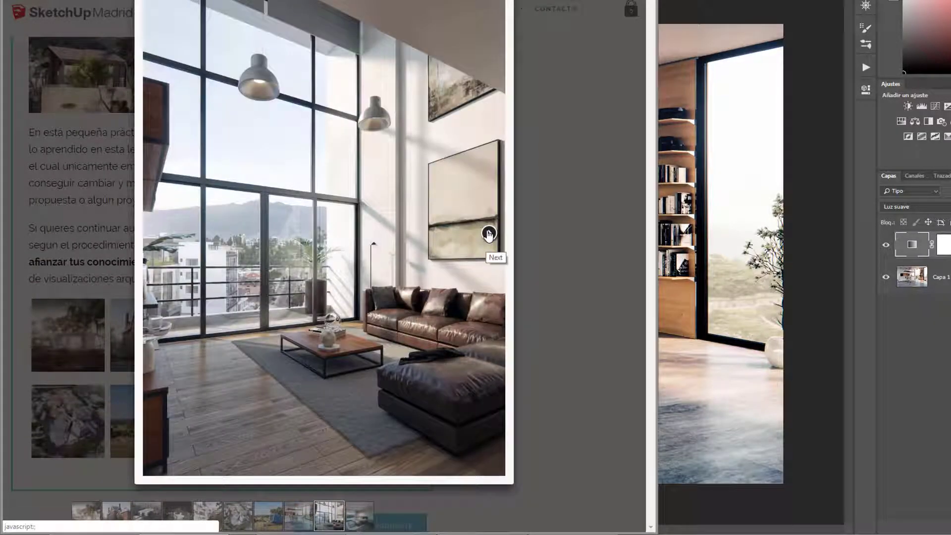
click(488, 234)
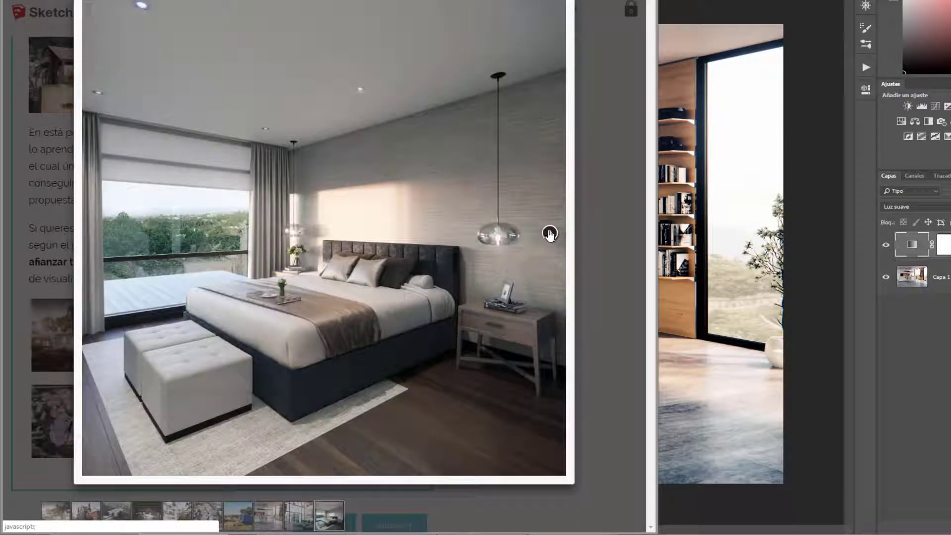
click(549, 234)
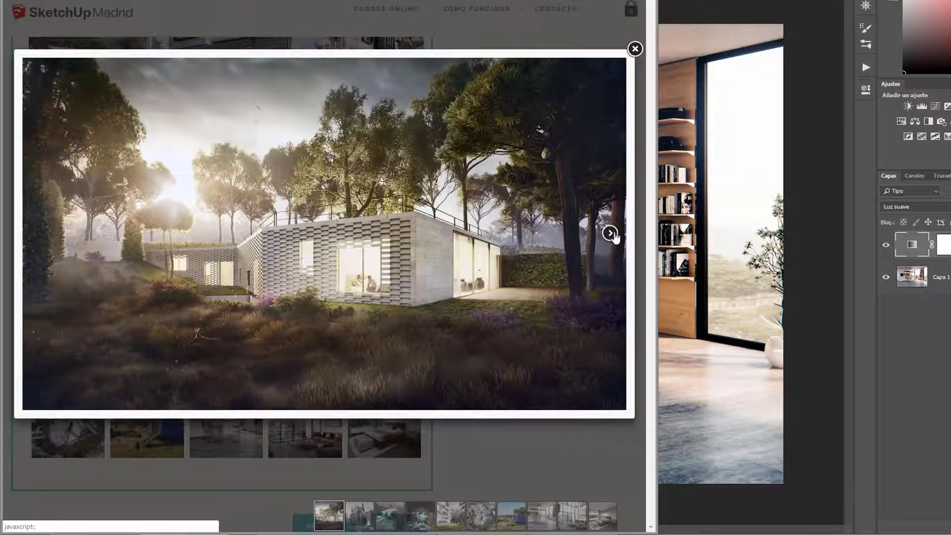
click(612, 235)
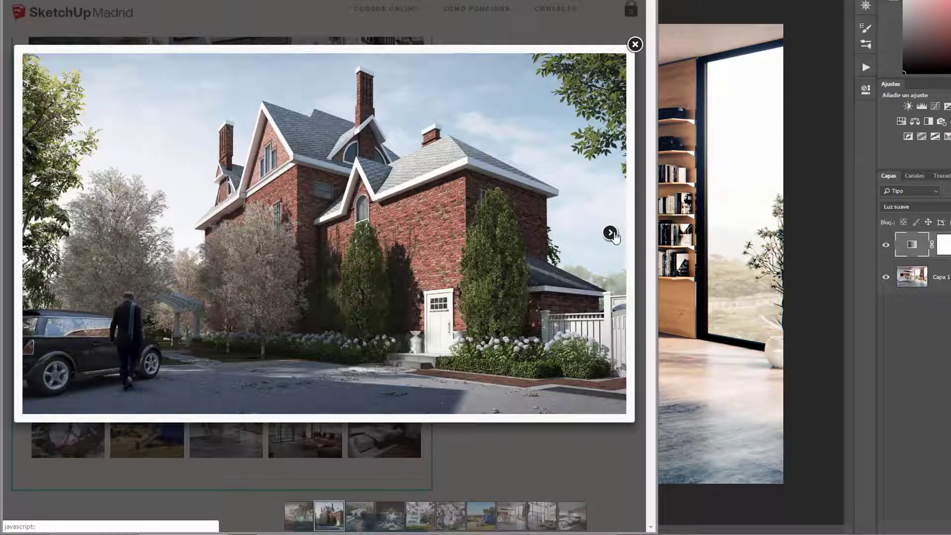
click(612, 235)
click(612, 235)
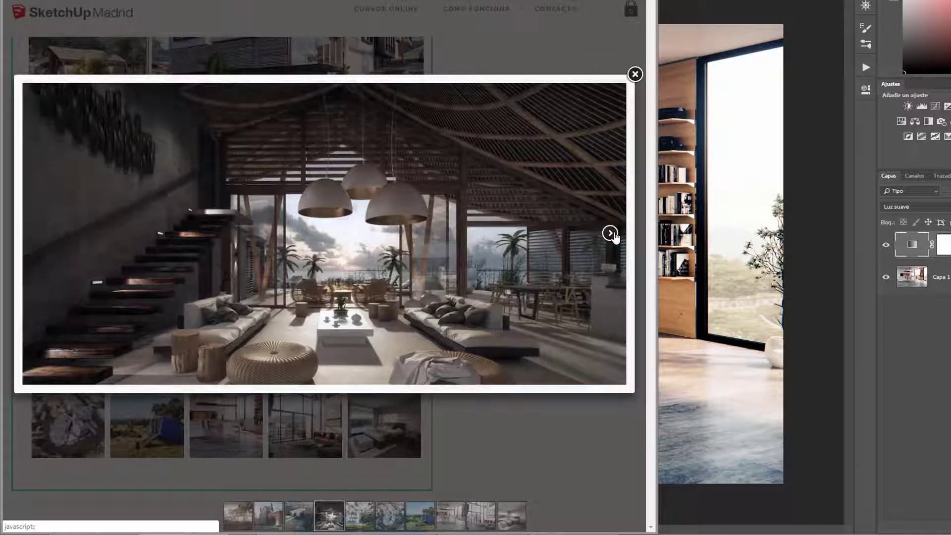
click(612, 235)
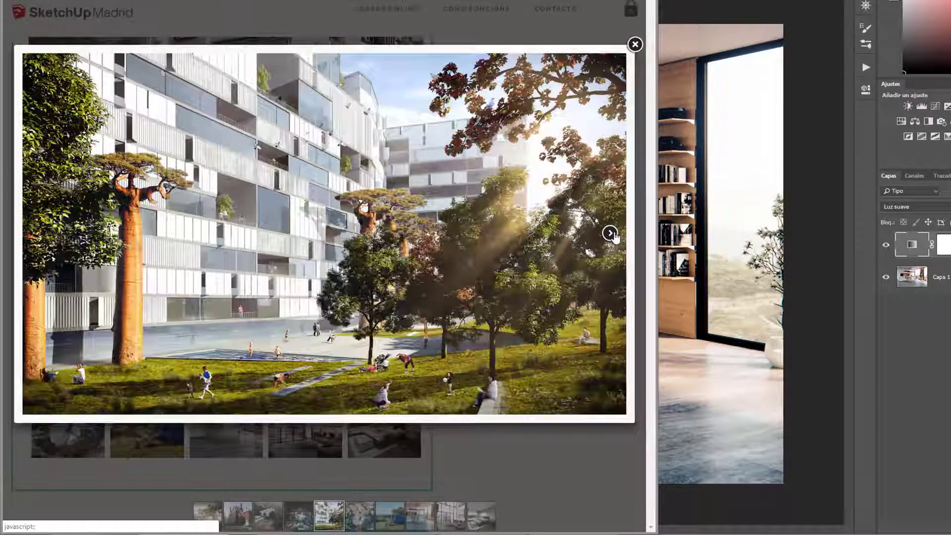
click(612, 235)
click(612, 234)
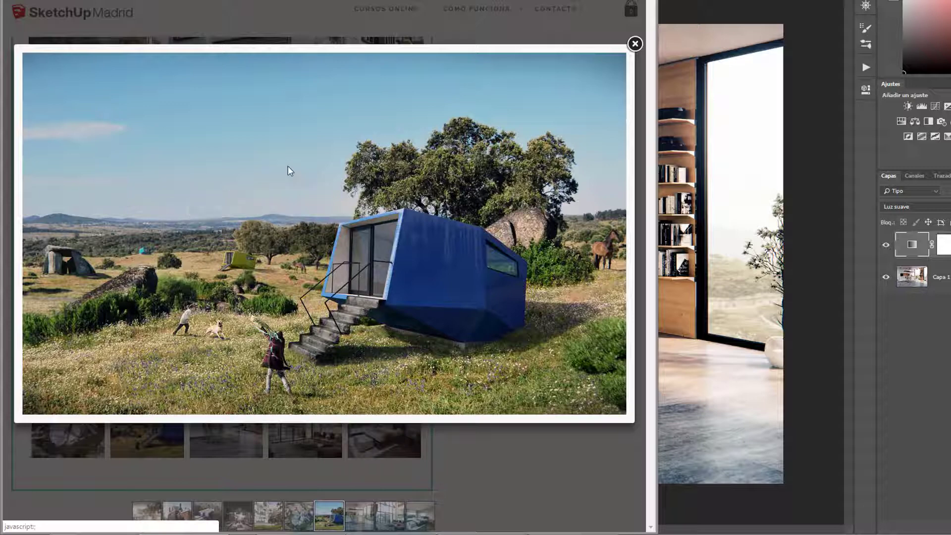
mouse_move(100, 259)
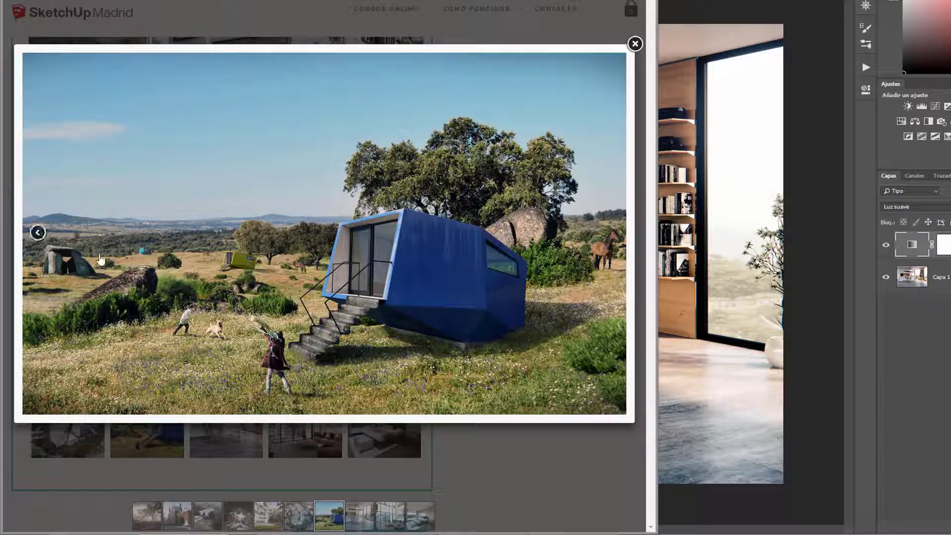
Copy the enlarged blue cabin render from the website via Copiar imagen
right_click(315, 181)
click(372, 216)
click(692, 242)
Paste the render into a new clipboard-sized document and add a Mapa de degradado adjustment
key(ctrl+n)
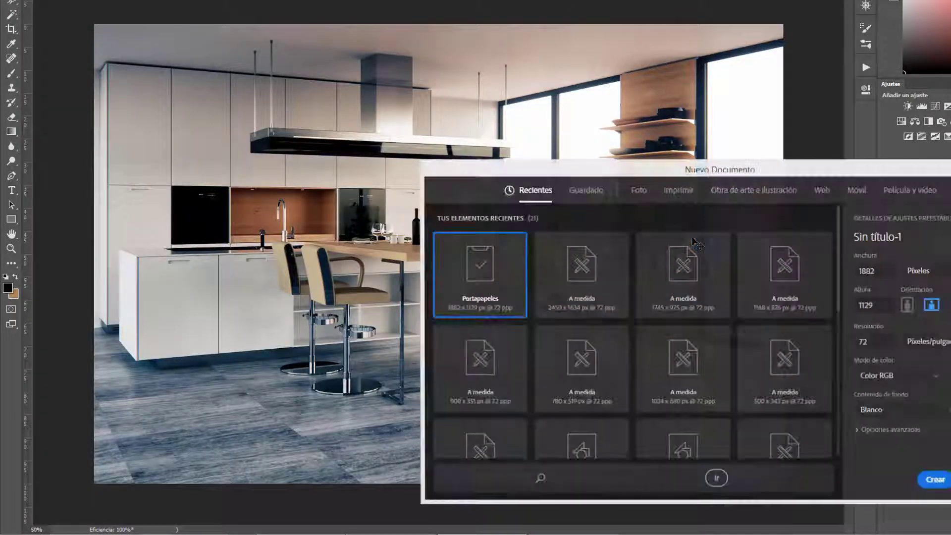
key(Return)
key(ctrl+v)
key(ctrl+t)
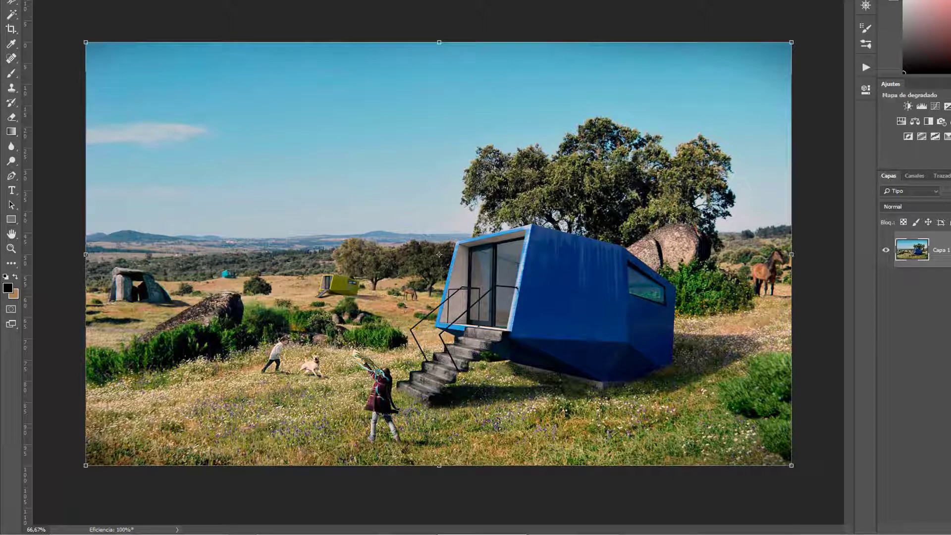
click(947, 136)
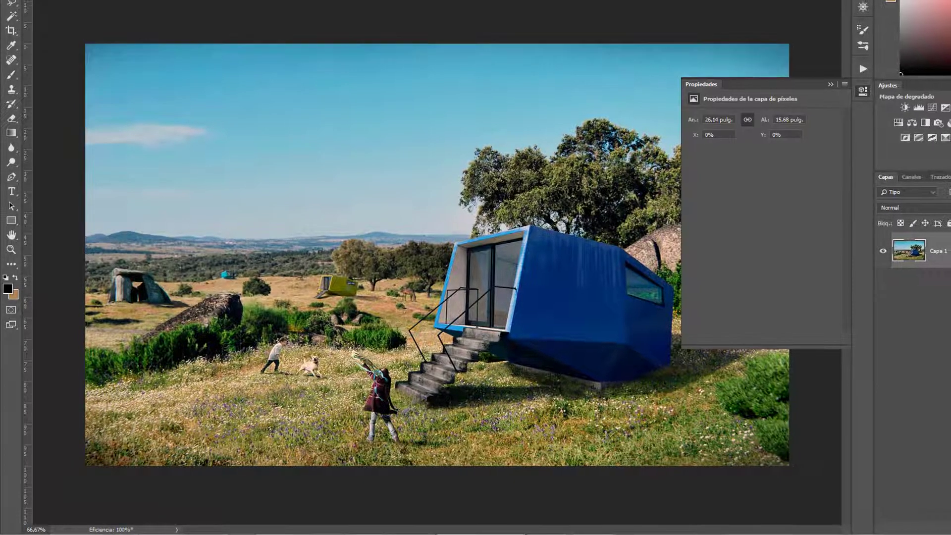
click(866, 231)
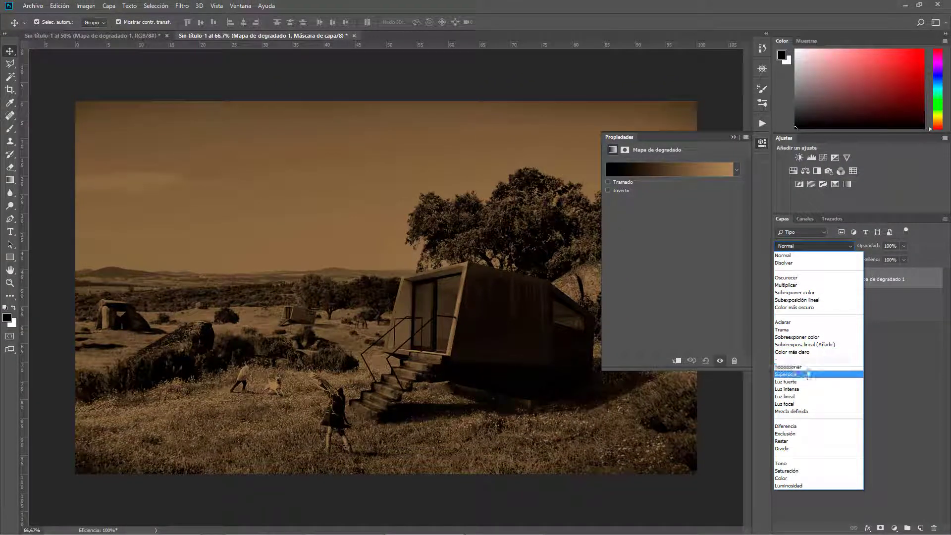
Set the gradient map to Luz suave and try Sepia-Azul 2, Azul-Selenio 1, 2 and Oro-Azul
click(807, 374)
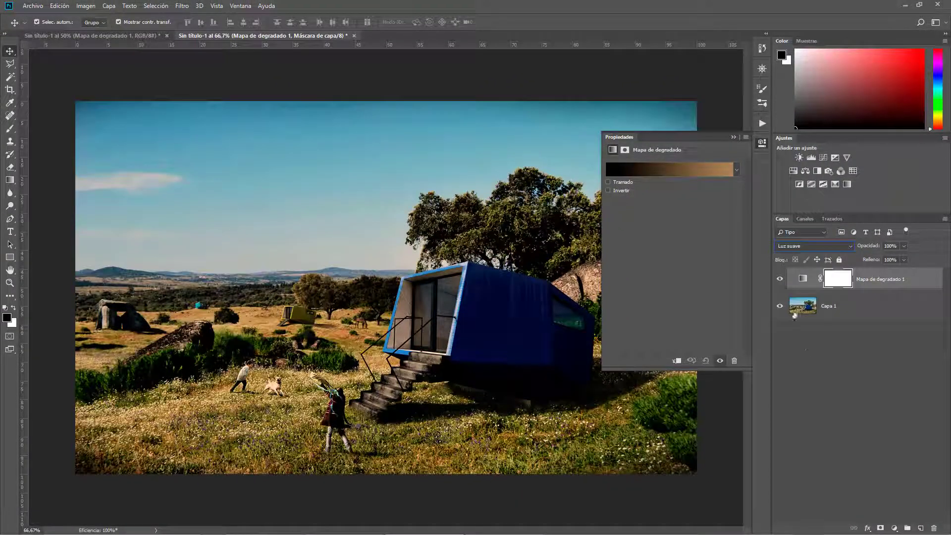
click(736, 173)
click(648, 218)
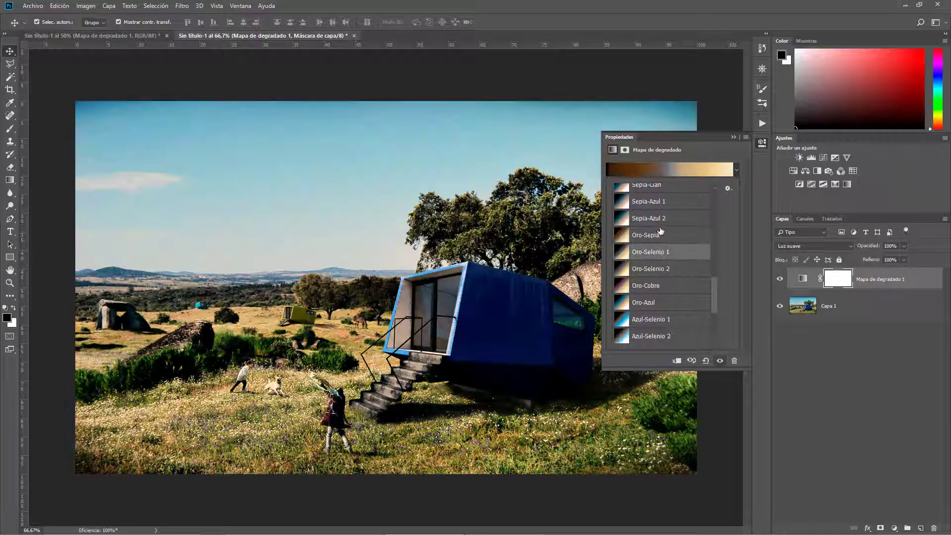
scroll(662, 297, down, 1)
scroll(662, 297, down, 1)
click(662, 280)
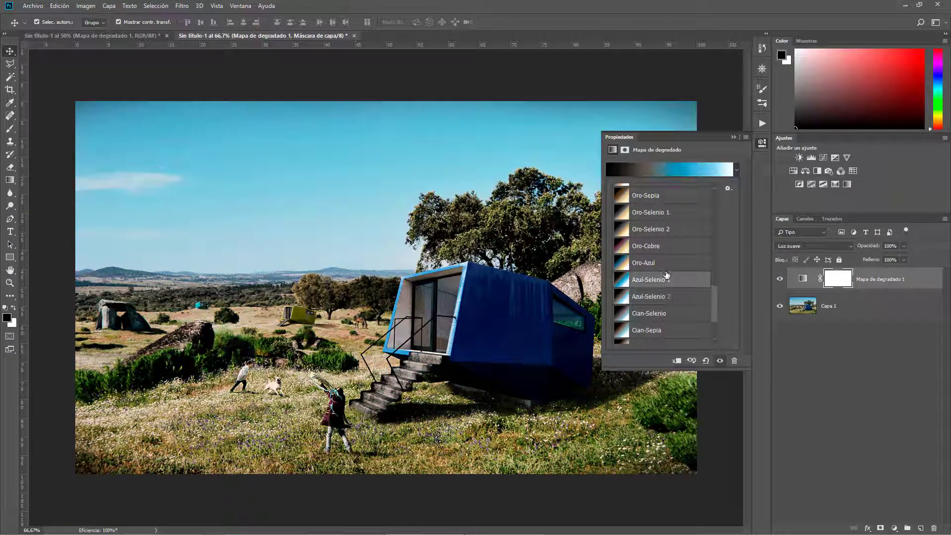
click(662, 296)
click(649, 262)
Compare Oro-Sepia, Oro-Selenio 1 and Sepia-Azul 2, settling on the Oro-Sepia preset
scroll(656, 257, up, 2)
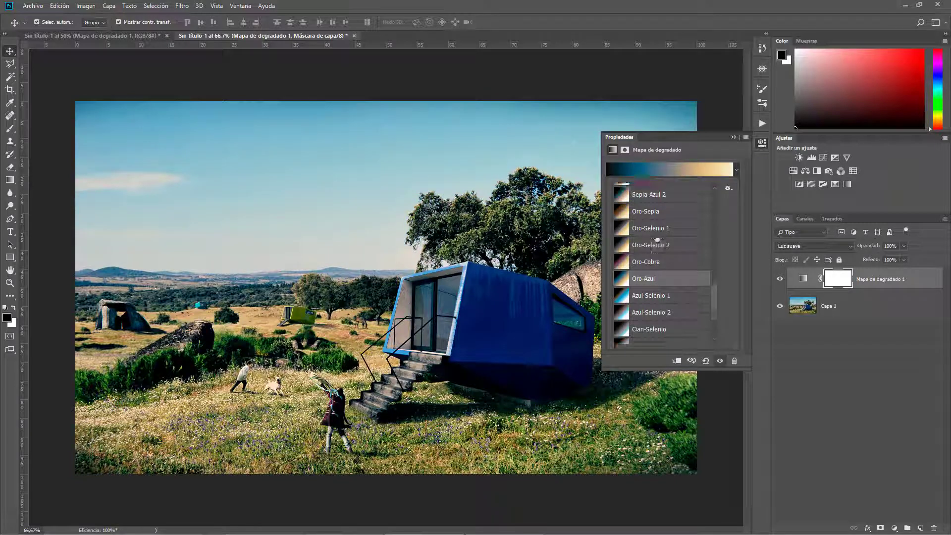
click(654, 228)
click(656, 242)
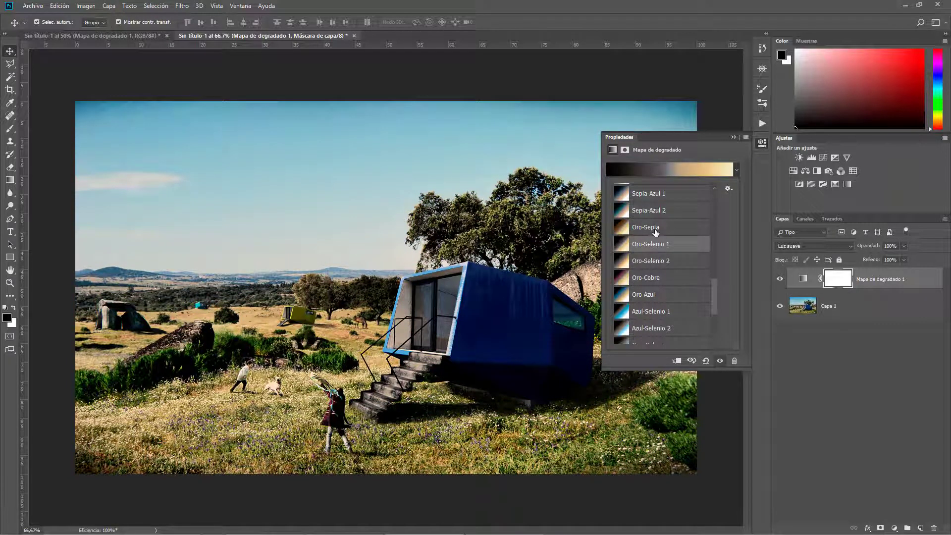
click(655, 229)
click(660, 211)
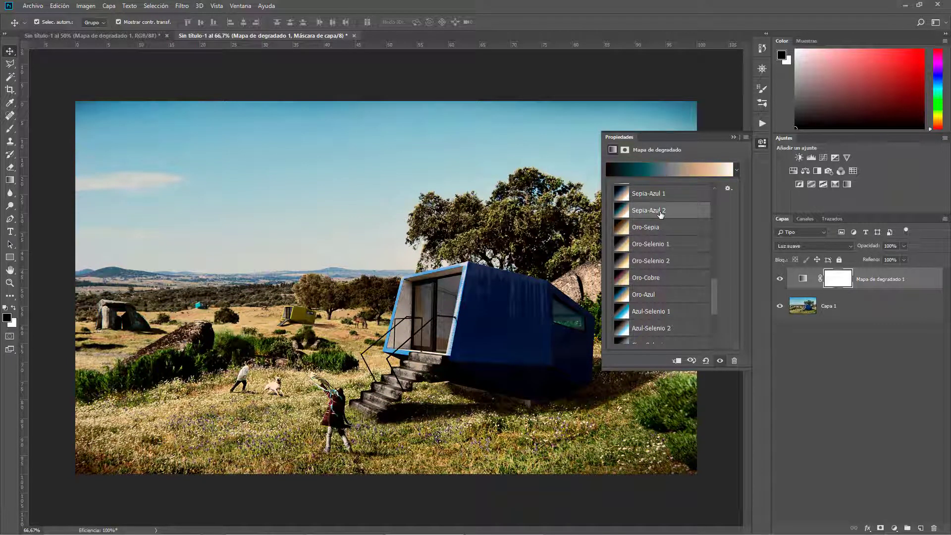
click(659, 227)
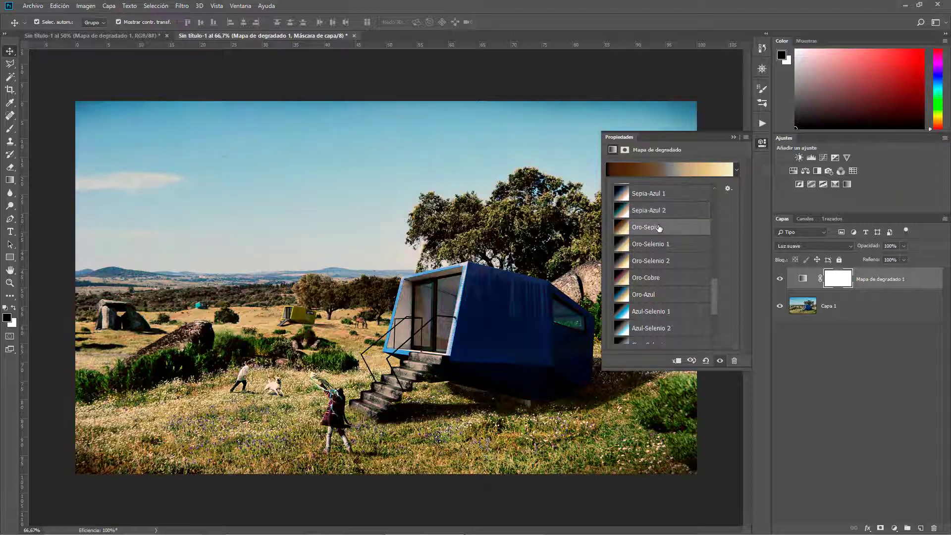
click(806, 352)
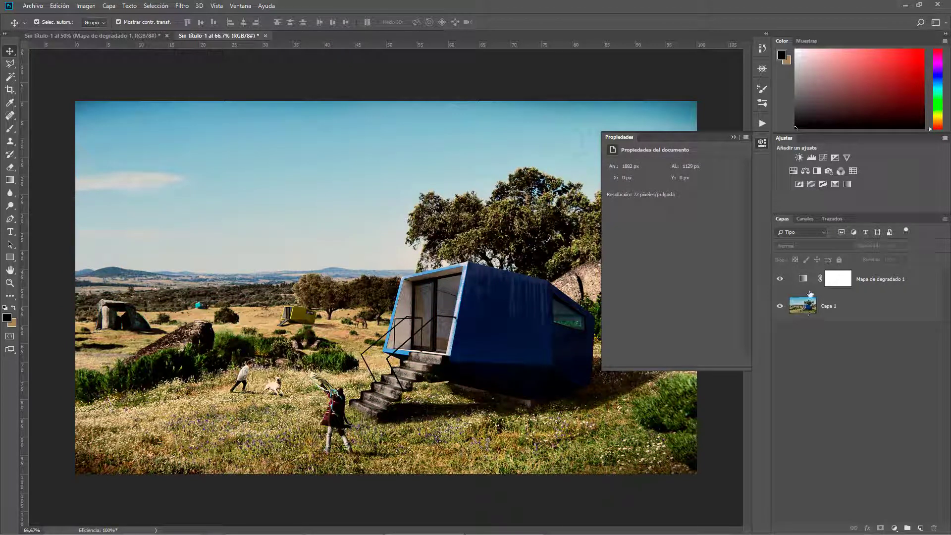
click(803, 279)
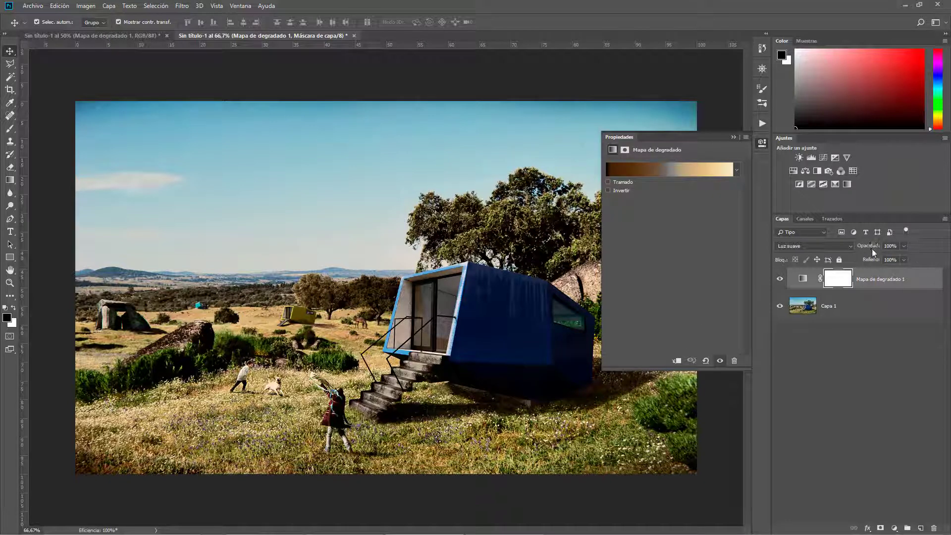
Set Mapa de degradado 1 opacity to 80% and toggle it to compare before and after
drag(875, 249, 830, 262)
text(80)
click(803, 278)
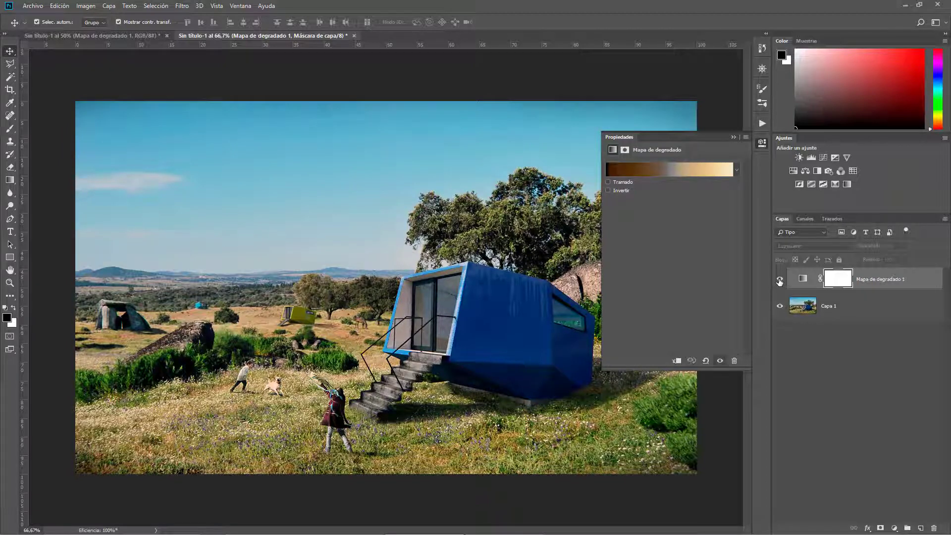
click(708, 470)
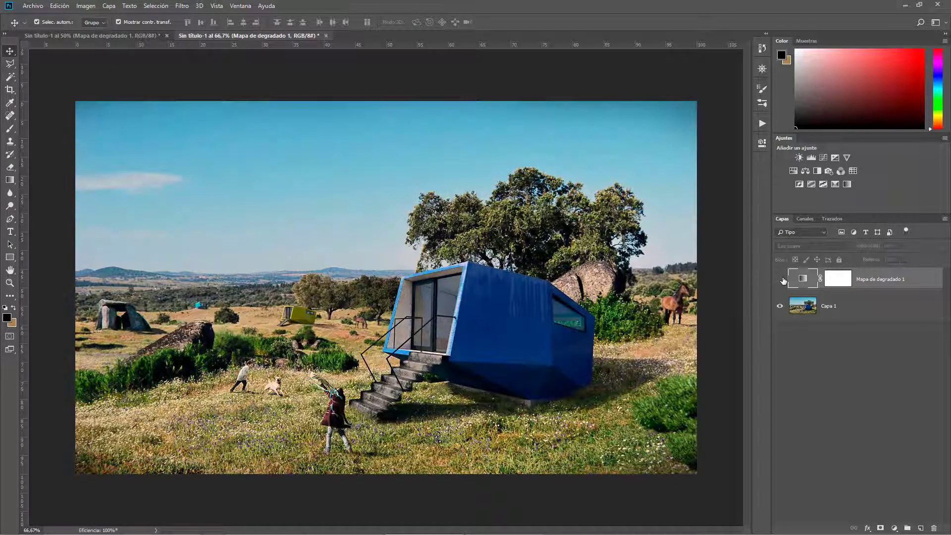
click(782, 280)
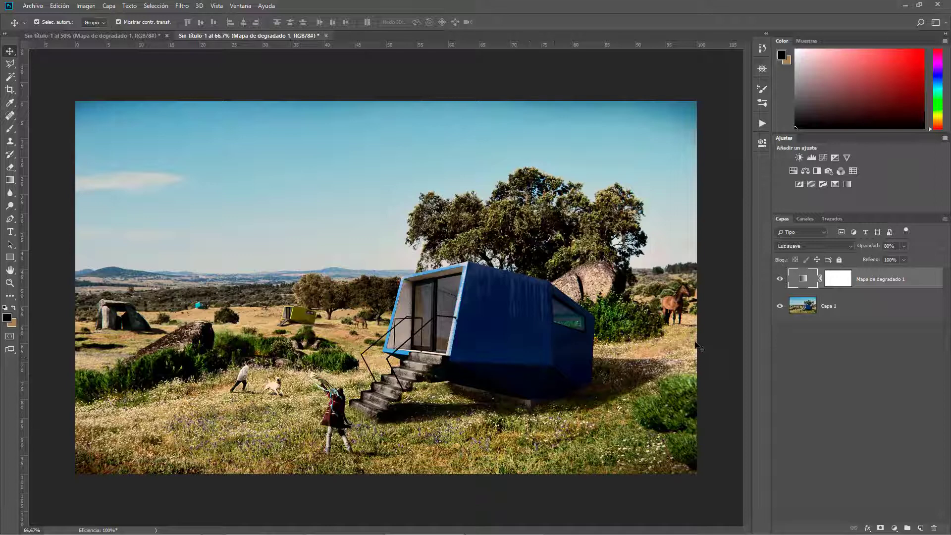
click(780, 278)
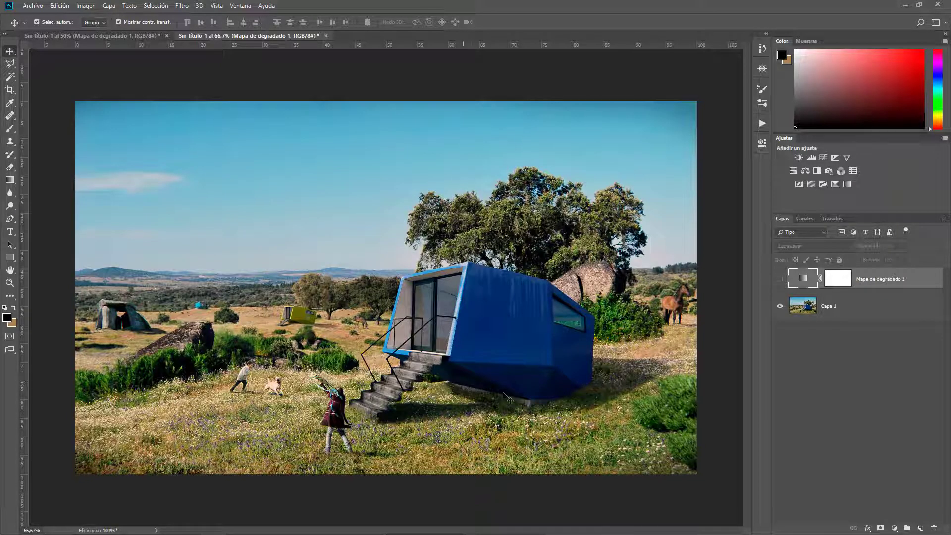
scroll(486, 391, up, 1)
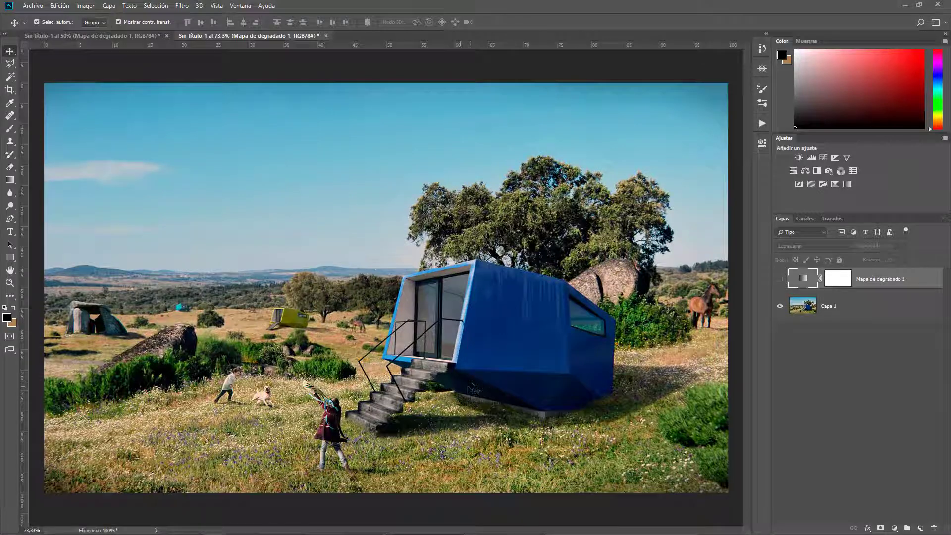
click(780, 280)
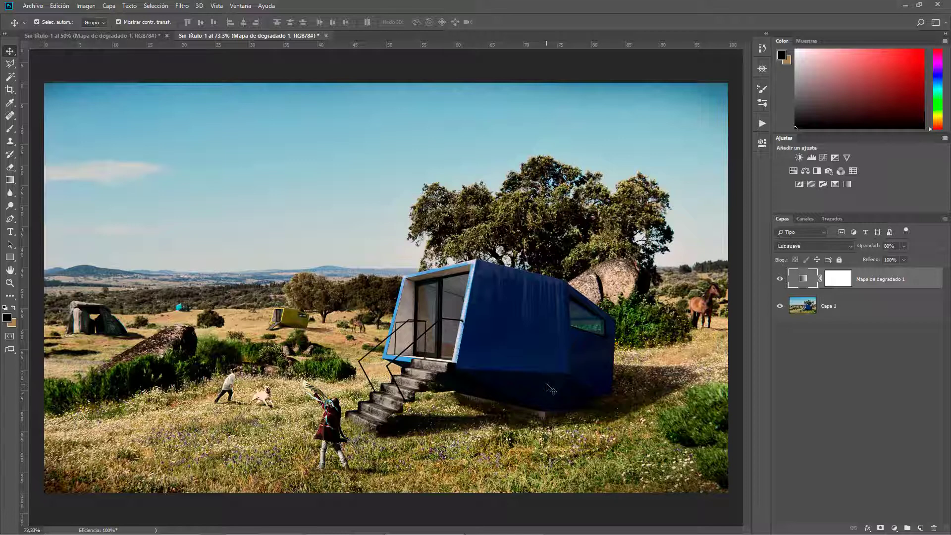
scroll(547, 386, down, 1)
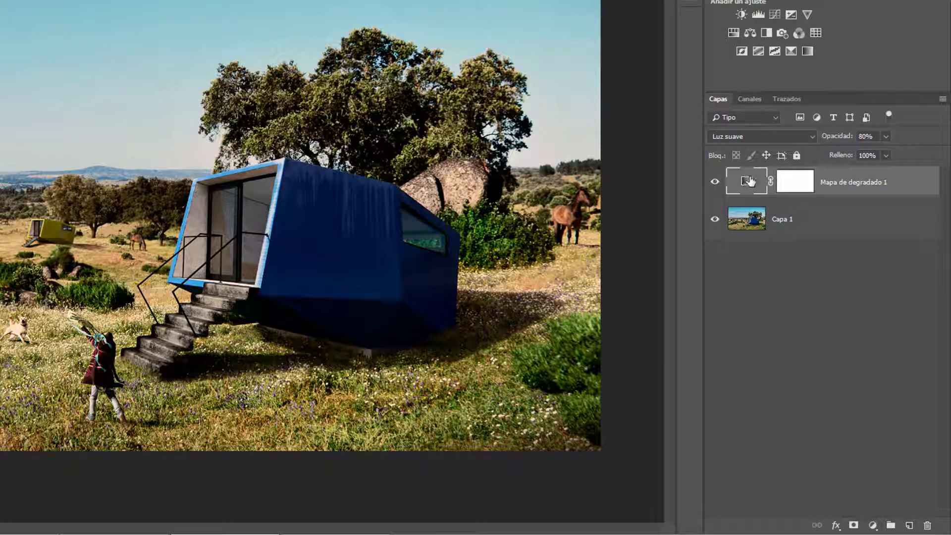
Softly mask the toning over the house shadow and tree, then raise layer opacity to 95%
click(787, 180)
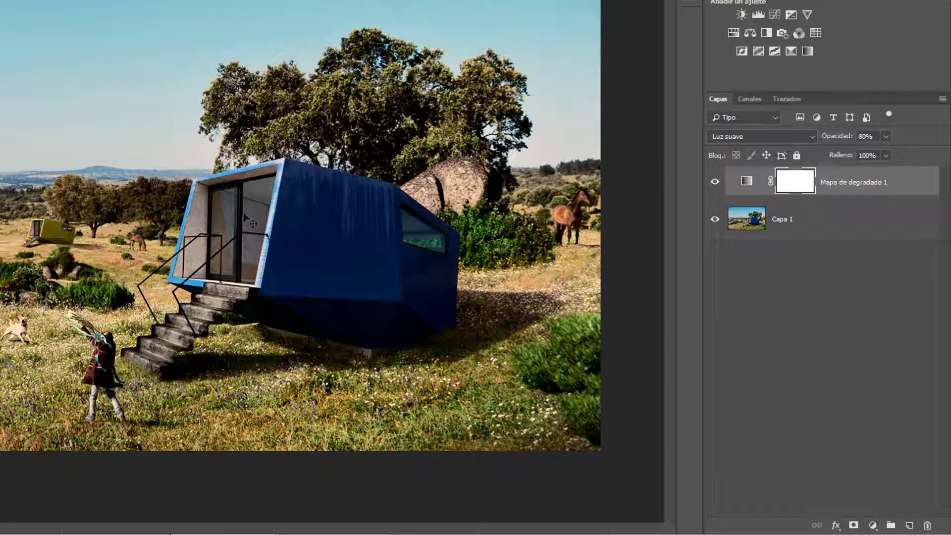
key(b)
mouse_move(291, 350)
mouse_down()
mouse_move(308, 329)
mouse_move(266, 340)
mouse_up()
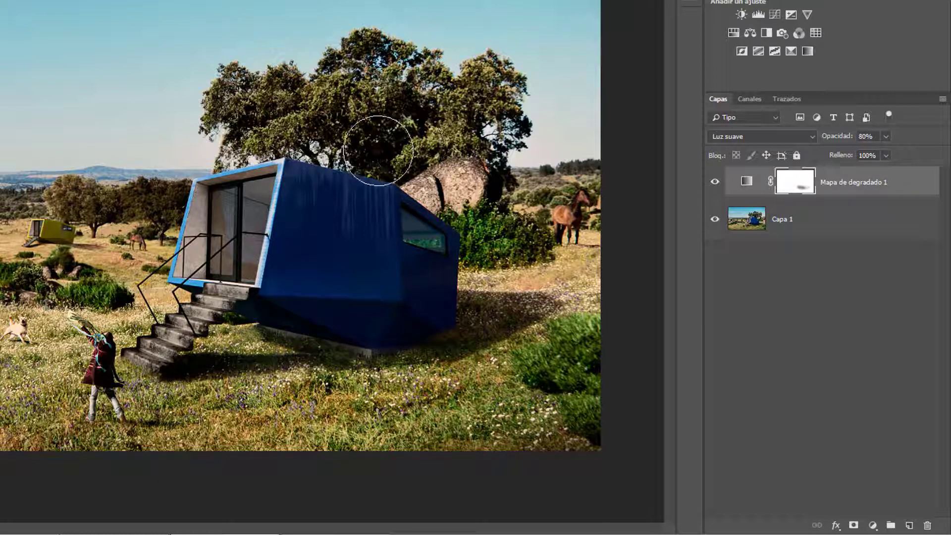
click(377, 150)
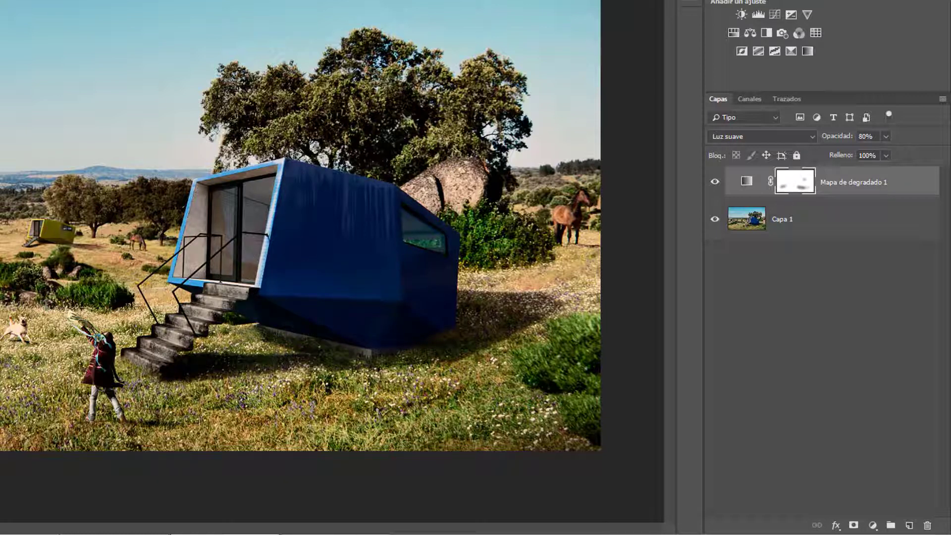
click(714, 182)
click(746, 182)
drag(836, 136, 843, 140)
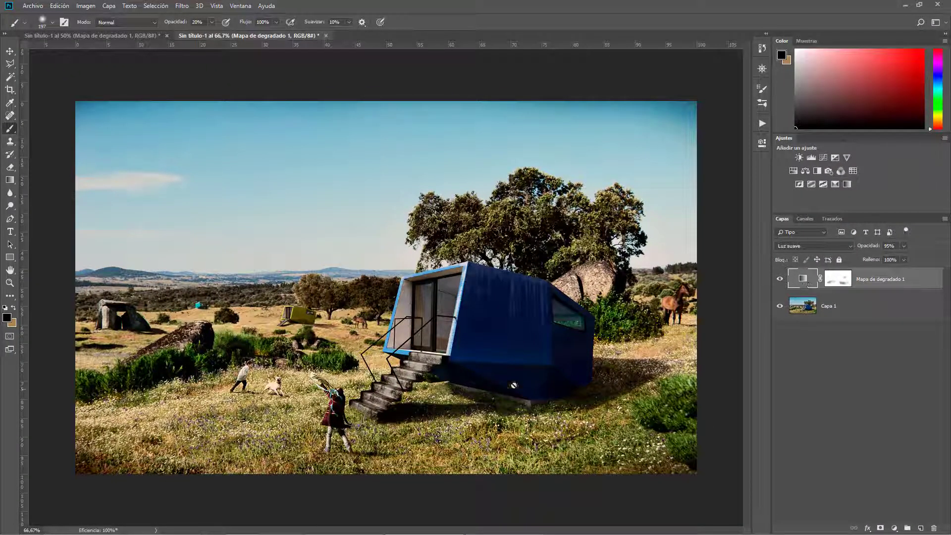
Check the mask on its own, mask the toning over the left bushes, and switch to the kitchen render
click(833, 281)
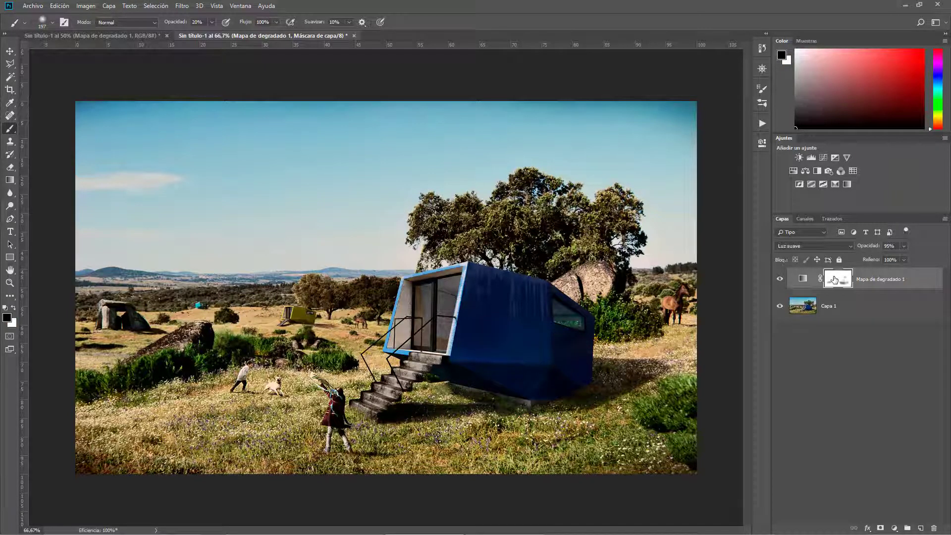
alt+click(834, 280)
alt+click(834, 280)
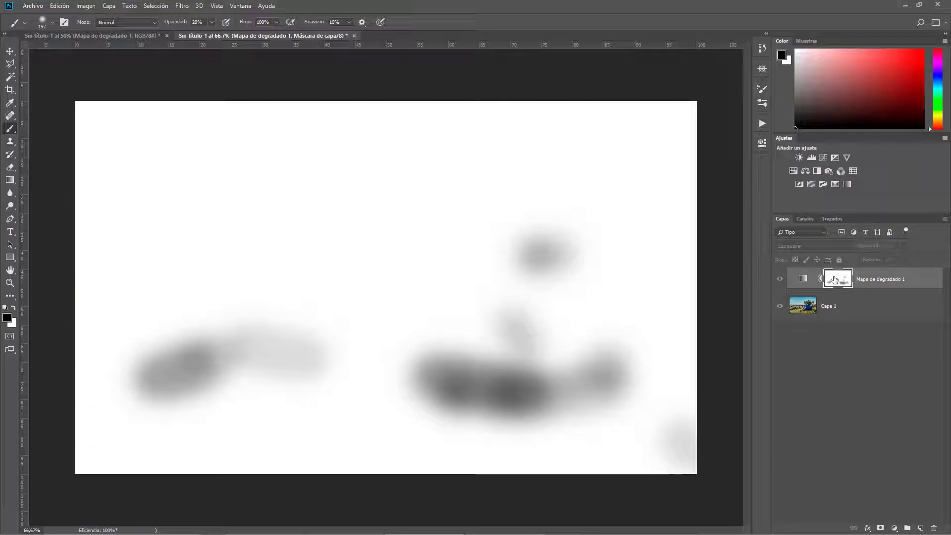
alt+click(831, 281)
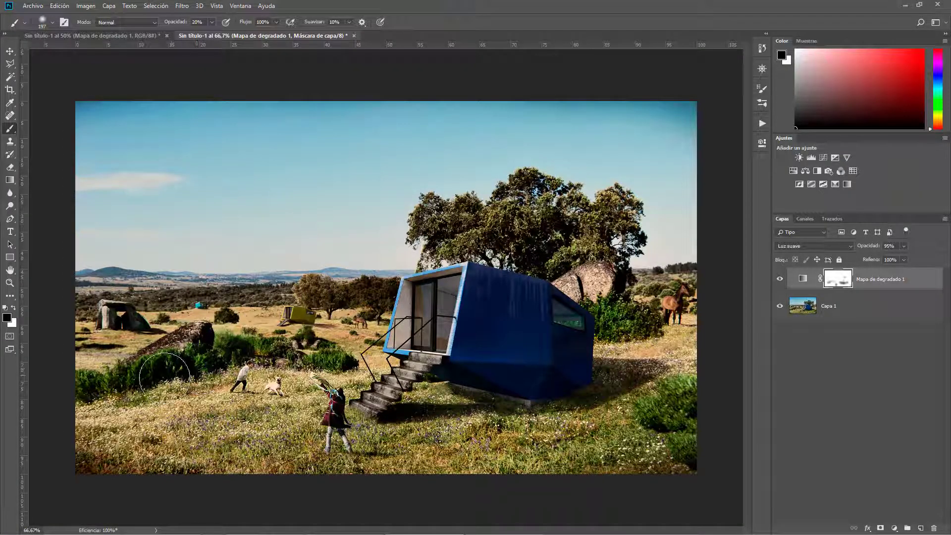
drag(168, 369, 117, 388)
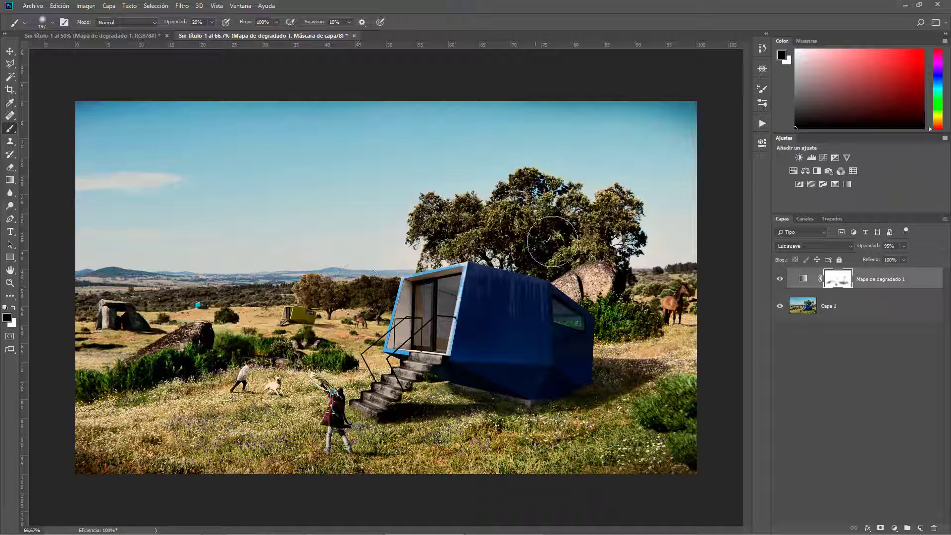
key(ctrl+Tab)
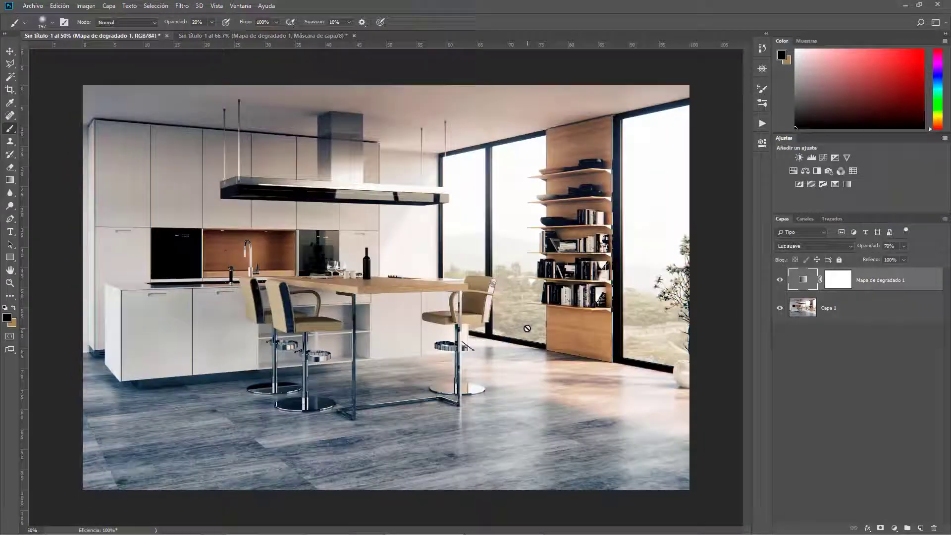